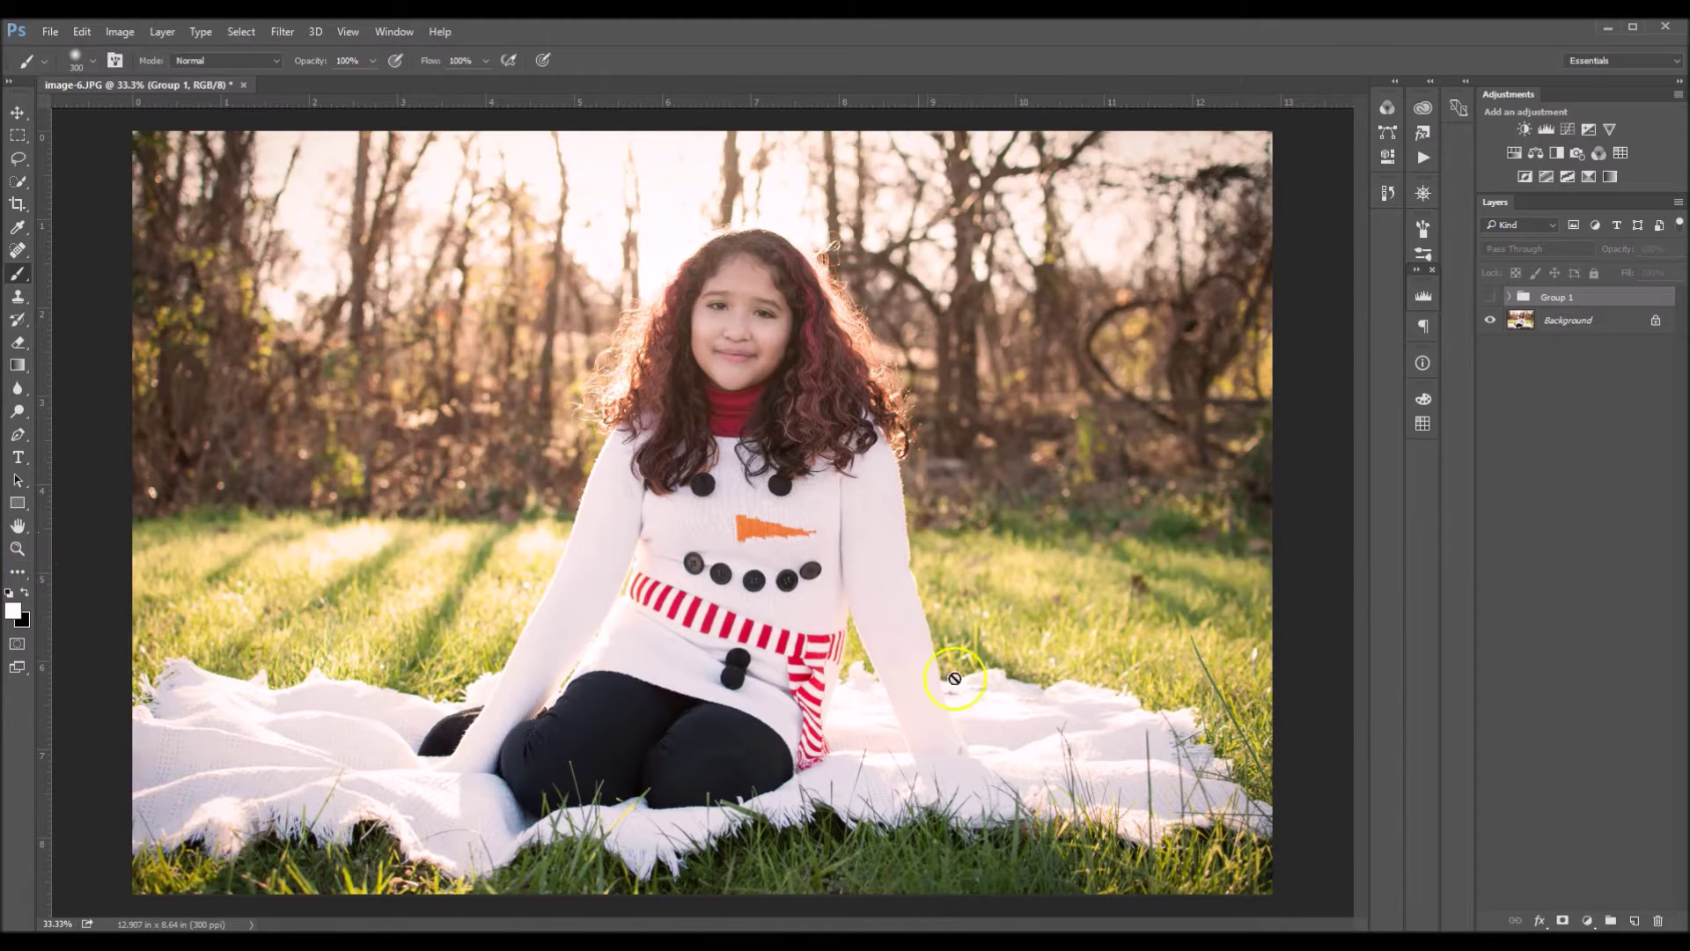
# Step: Delete the Group 1 layer group and duplicate the Background layer
pyautogui.click(1489, 297)
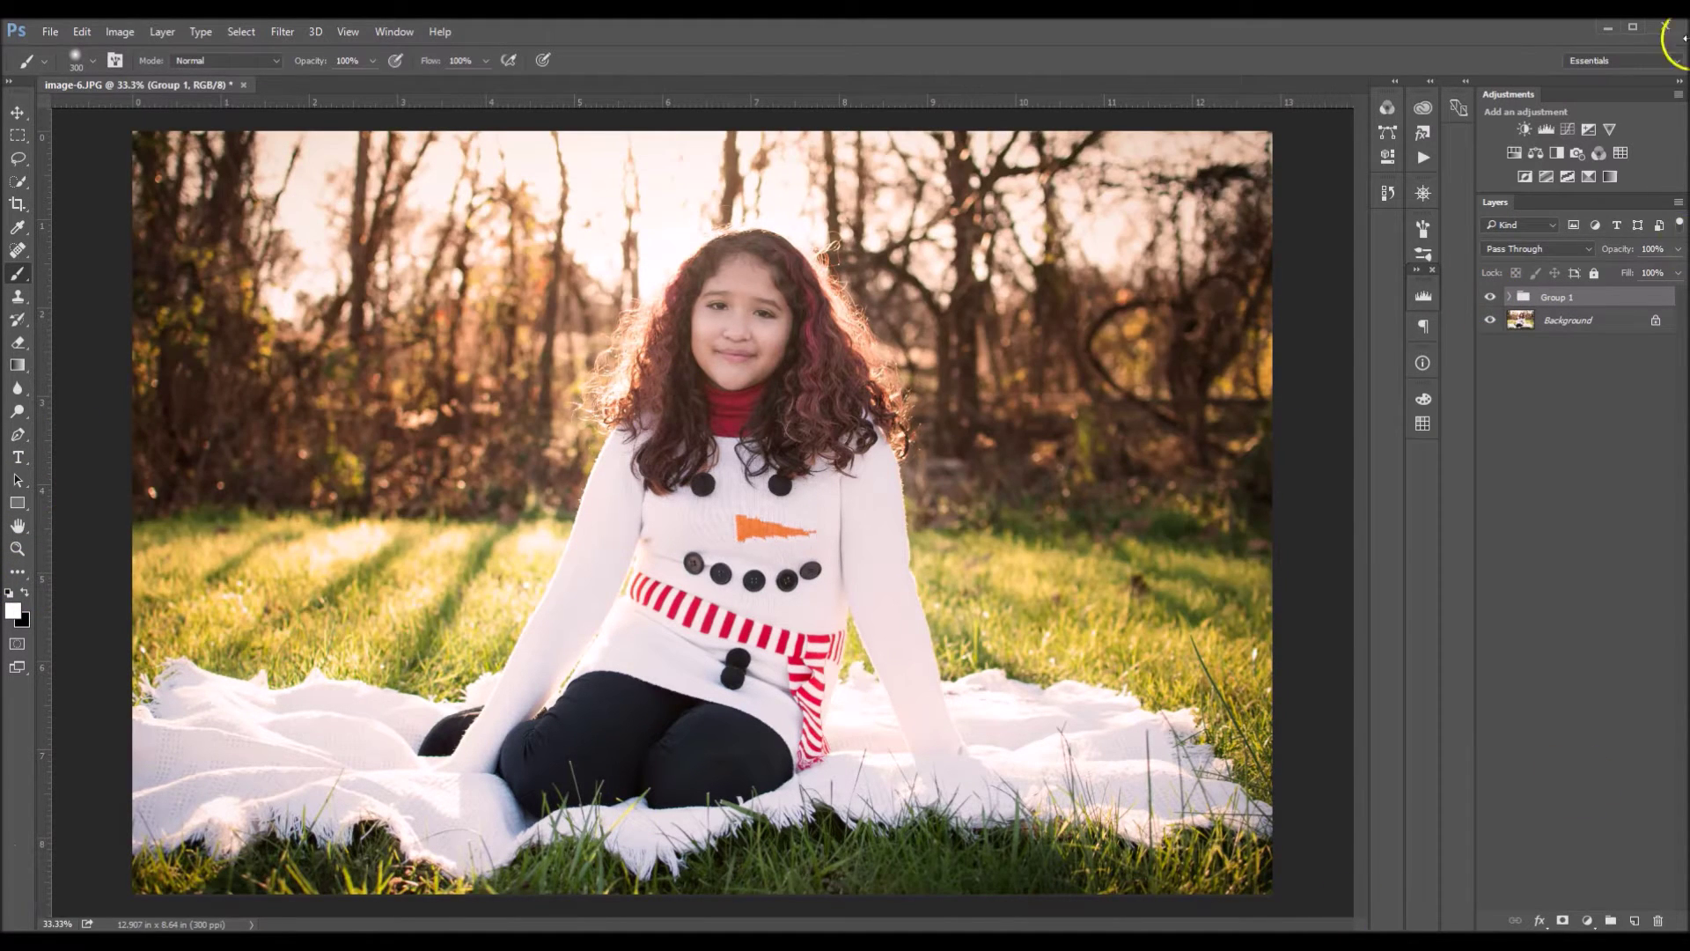
pyautogui.moveTo(1552, 304); pyautogui.dragTo(1656, 918)
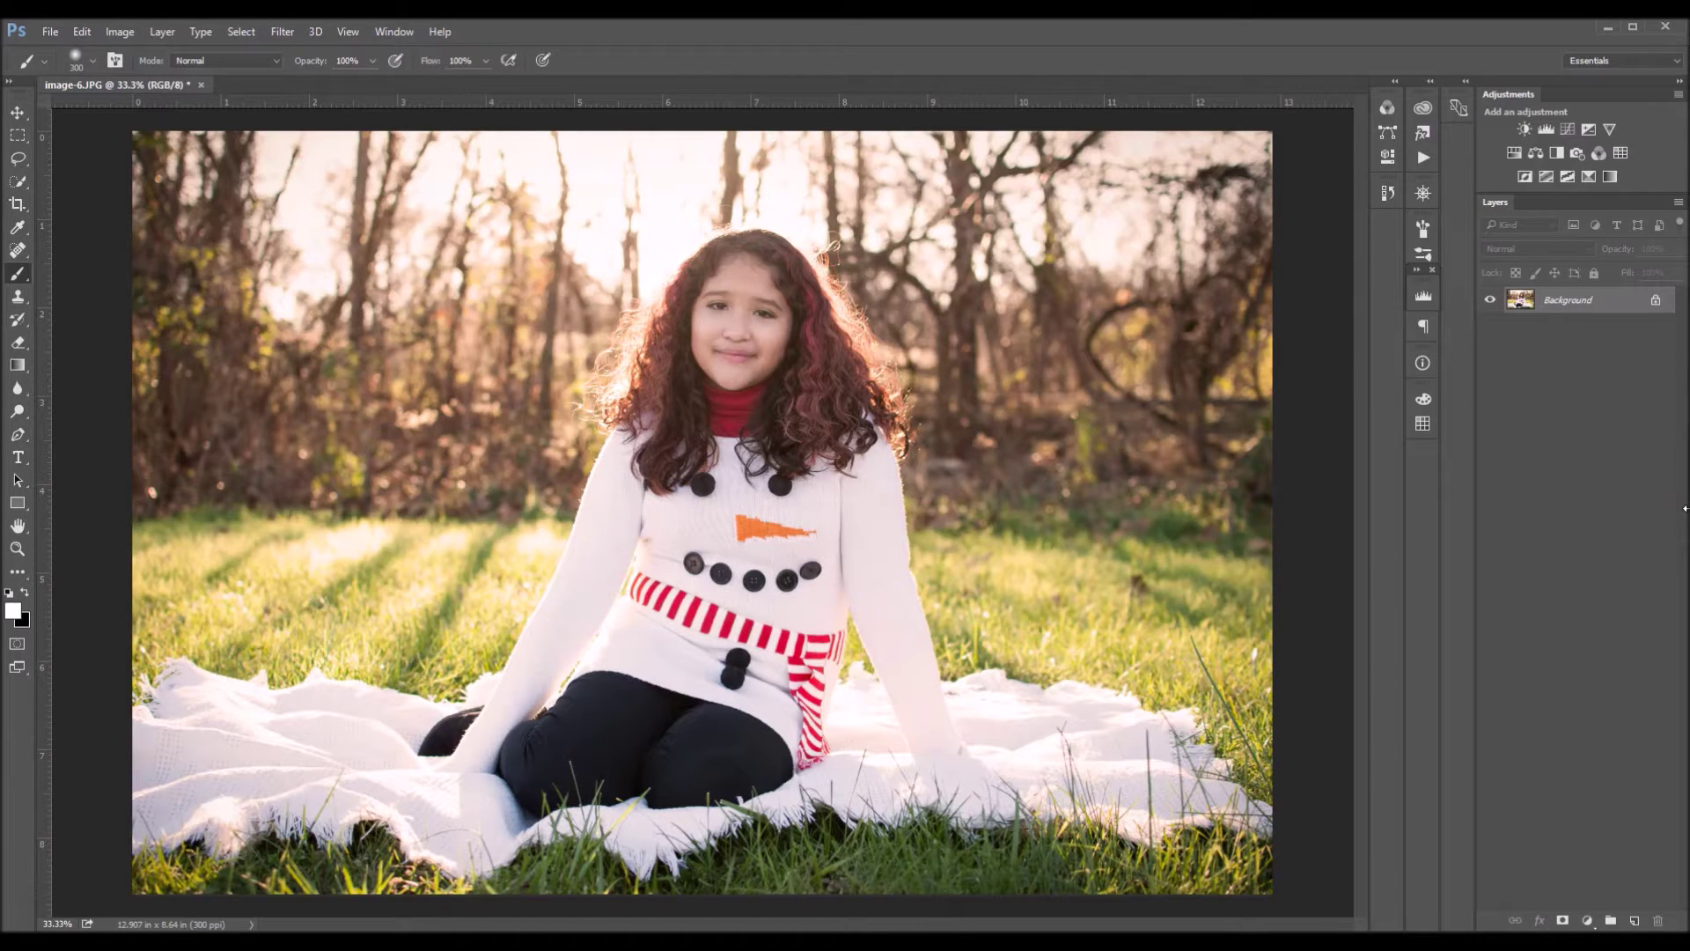
pyautogui.hotkey('ctrl', 'j')
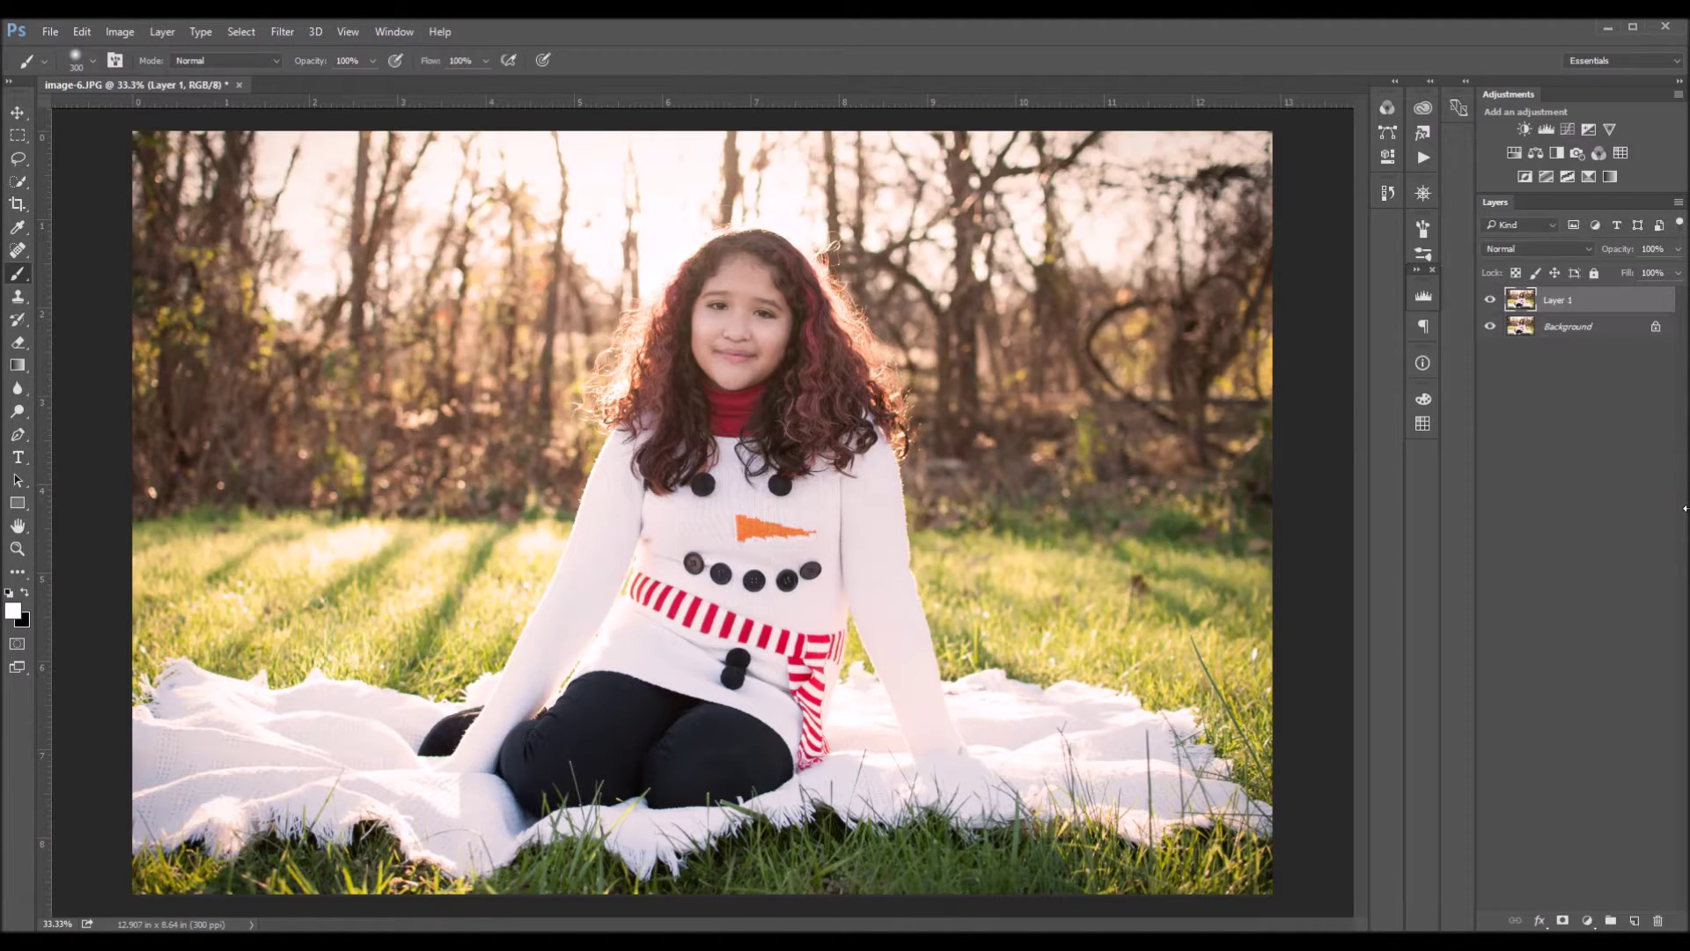
# Step: Add a Solid Color fill layer above Layer 1 in very dark brown, #140800
pyautogui.click(1588, 921)
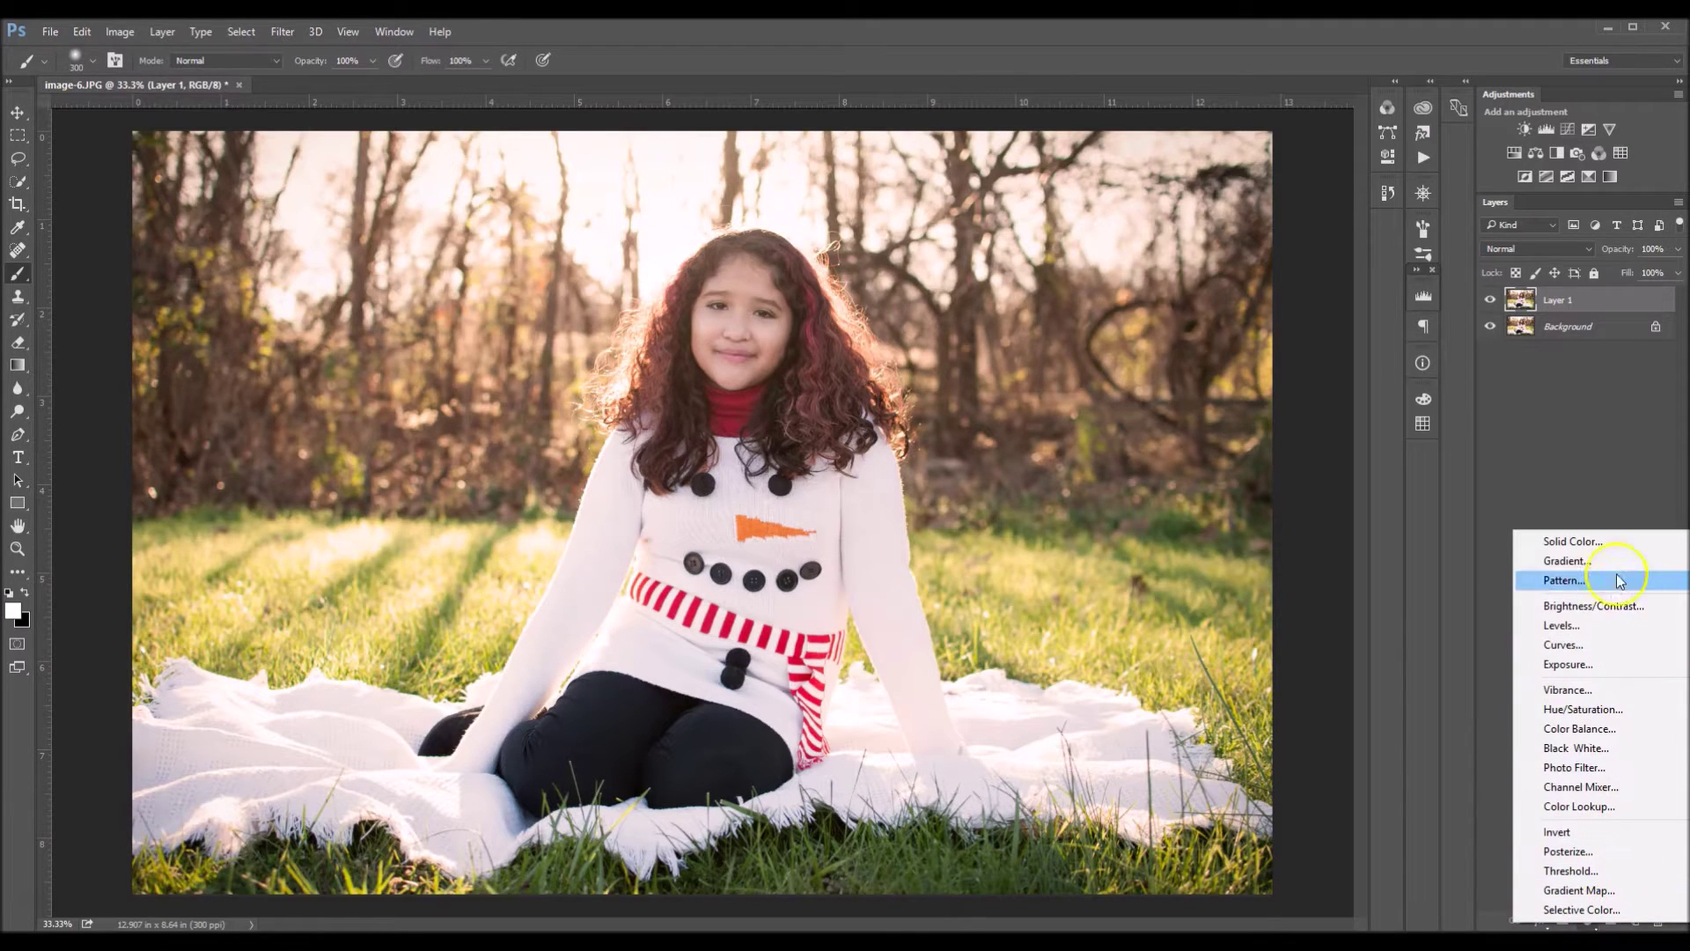
pyautogui.click(1607, 547)
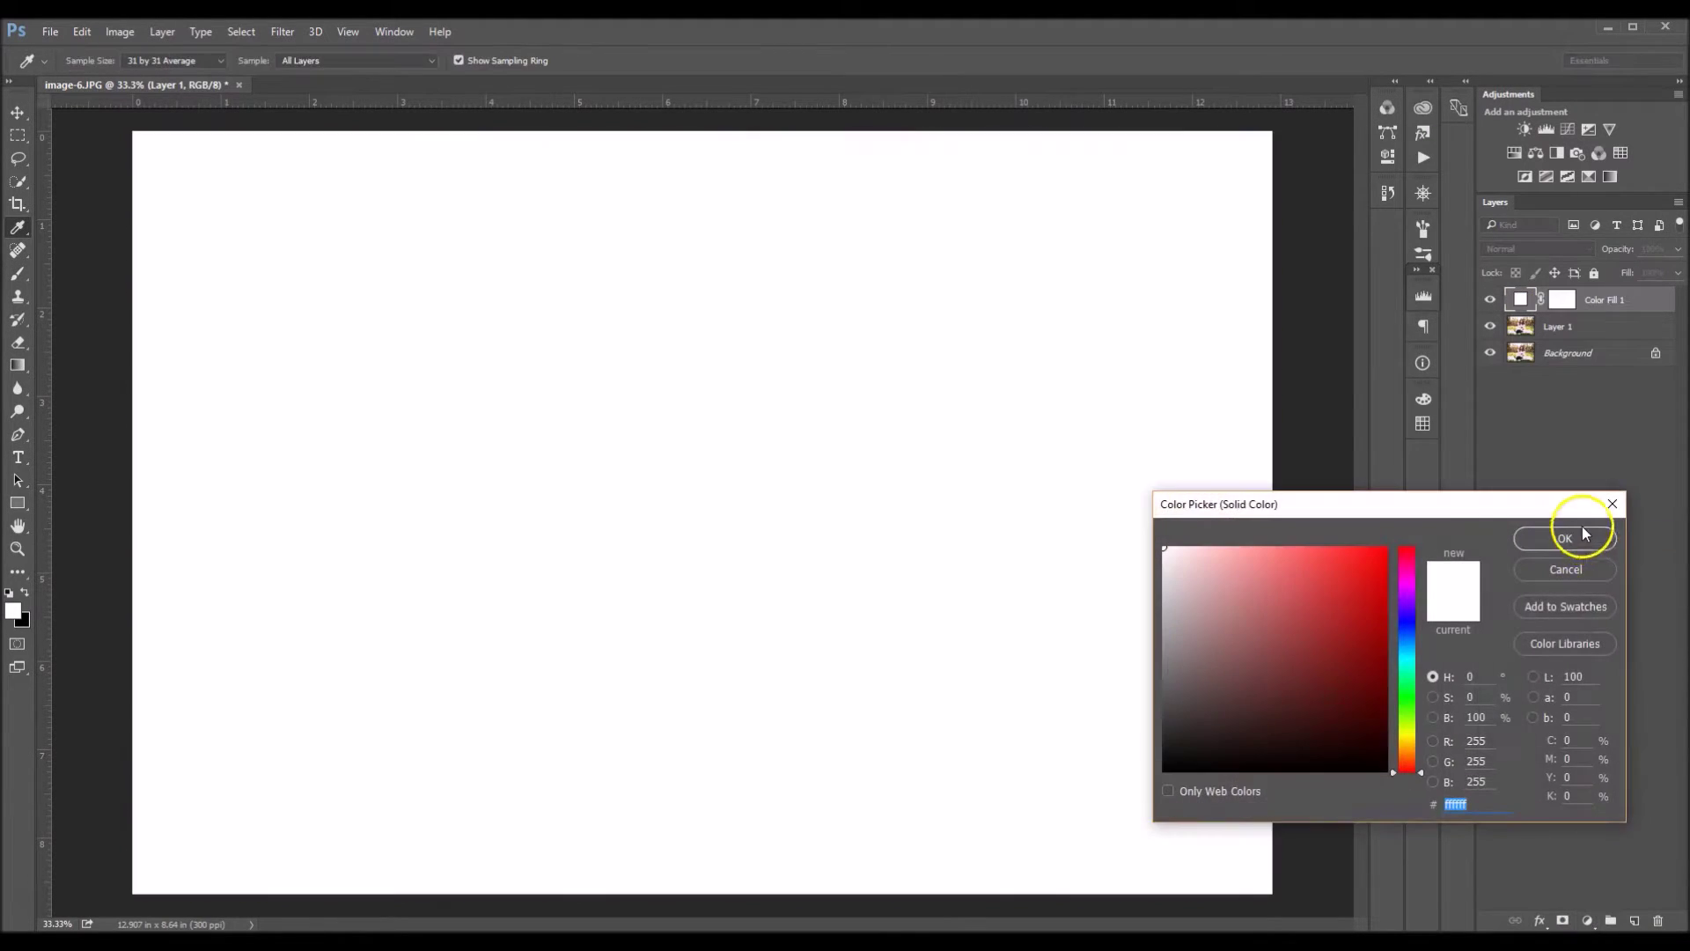
pyautogui.moveTo(1422, 774); pyautogui.dragTo(1422, 762)
pyautogui.click(1384, 749)
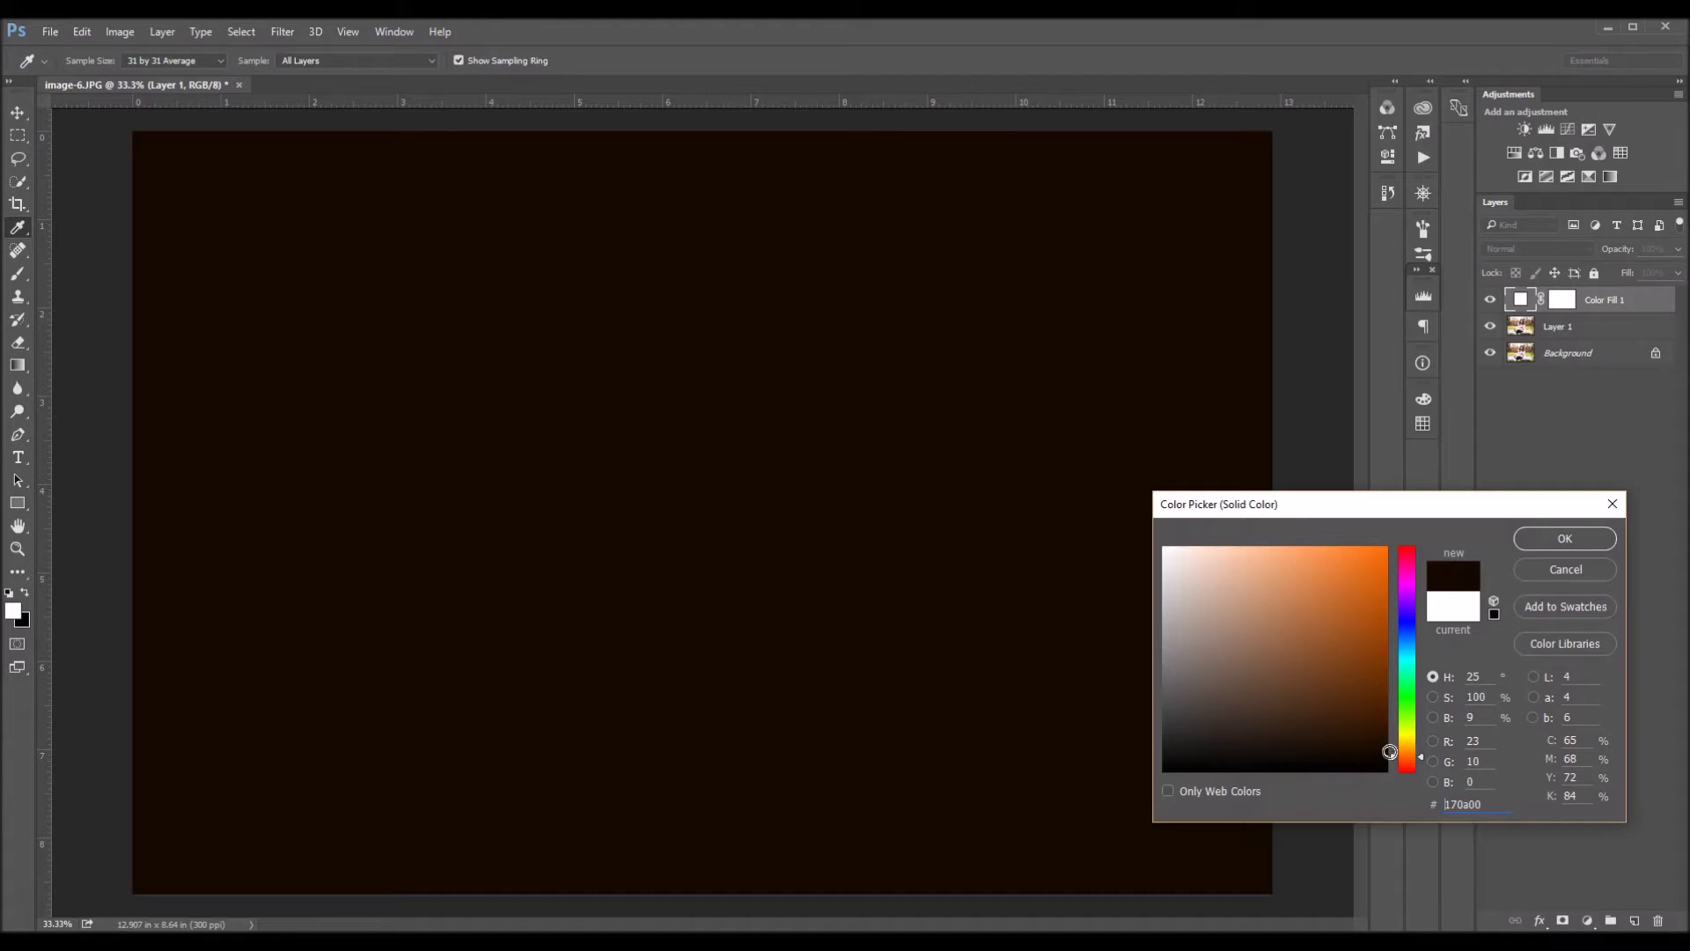
pyautogui.click(1070, 719)
pyautogui.click(1551, 537)
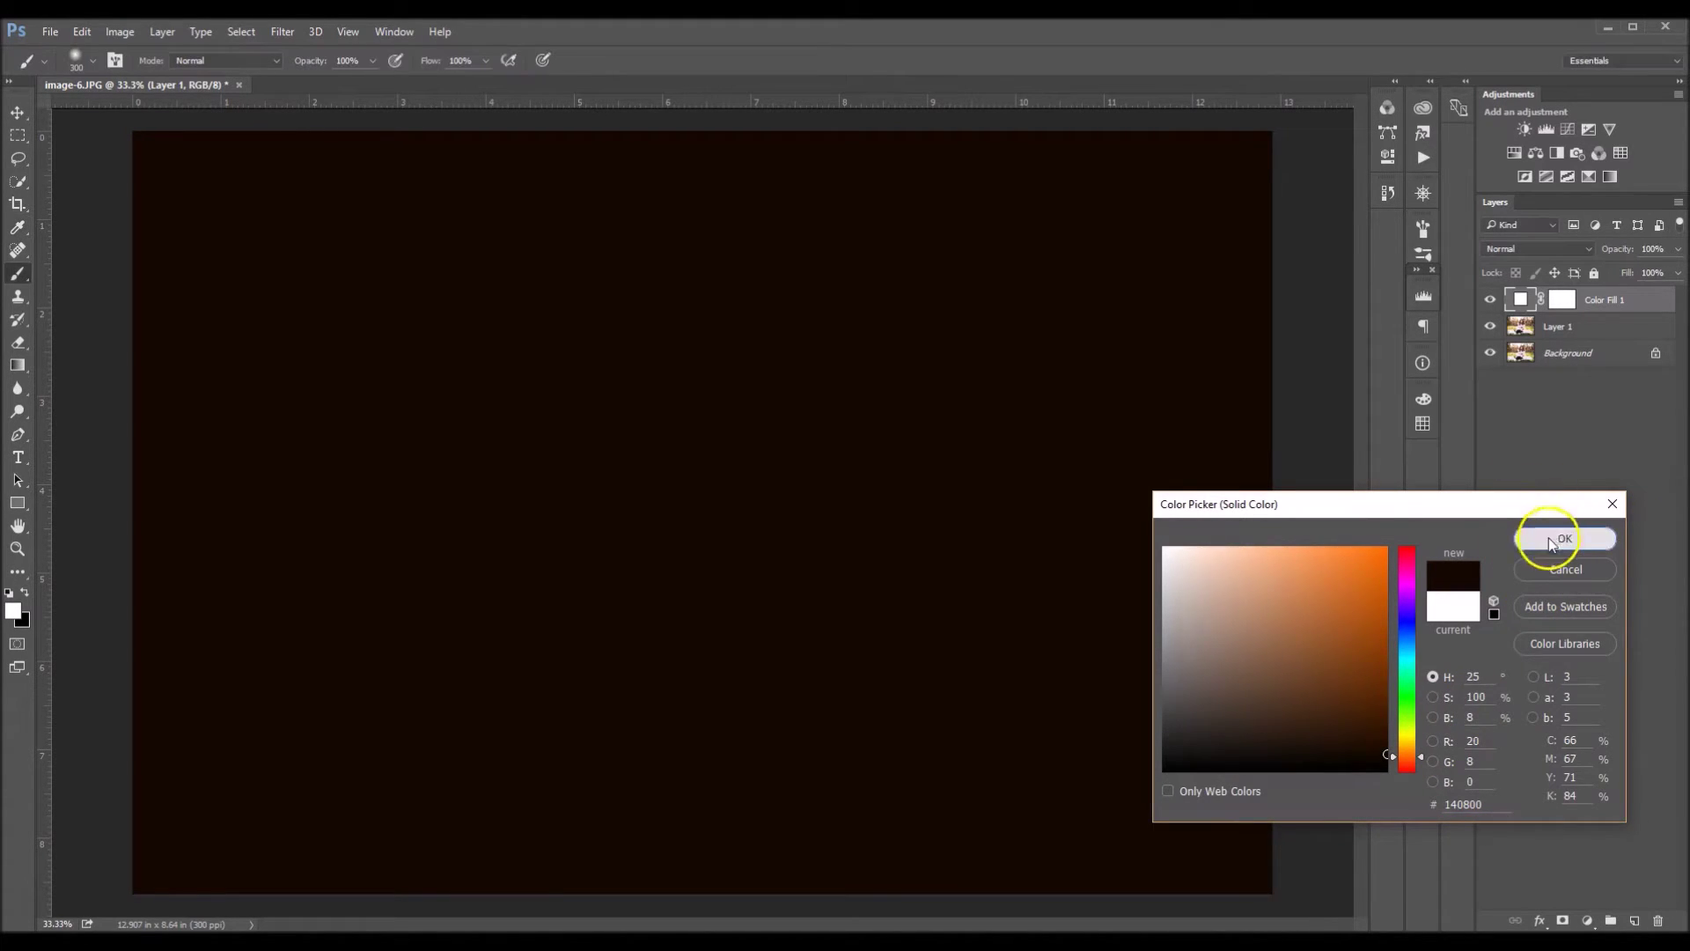
# Step: Select the color fill layer's mask and set the layer's blend mode to Soft Light
pyautogui.click(1563, 302)
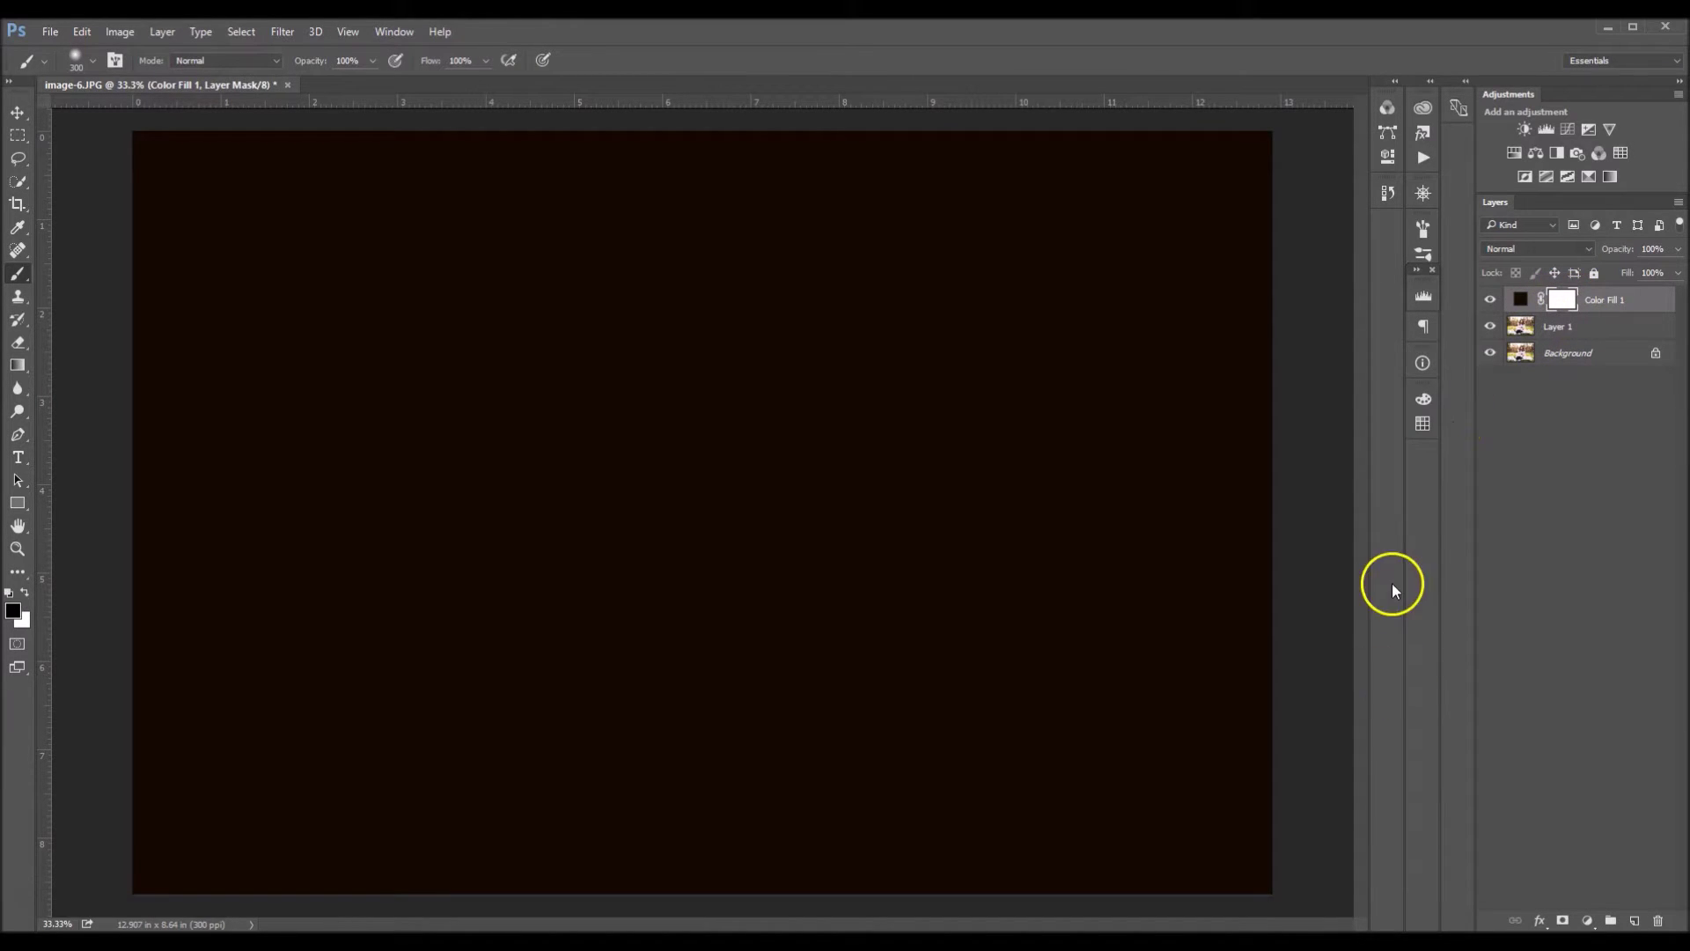
pyautogui.click(1554, 249)
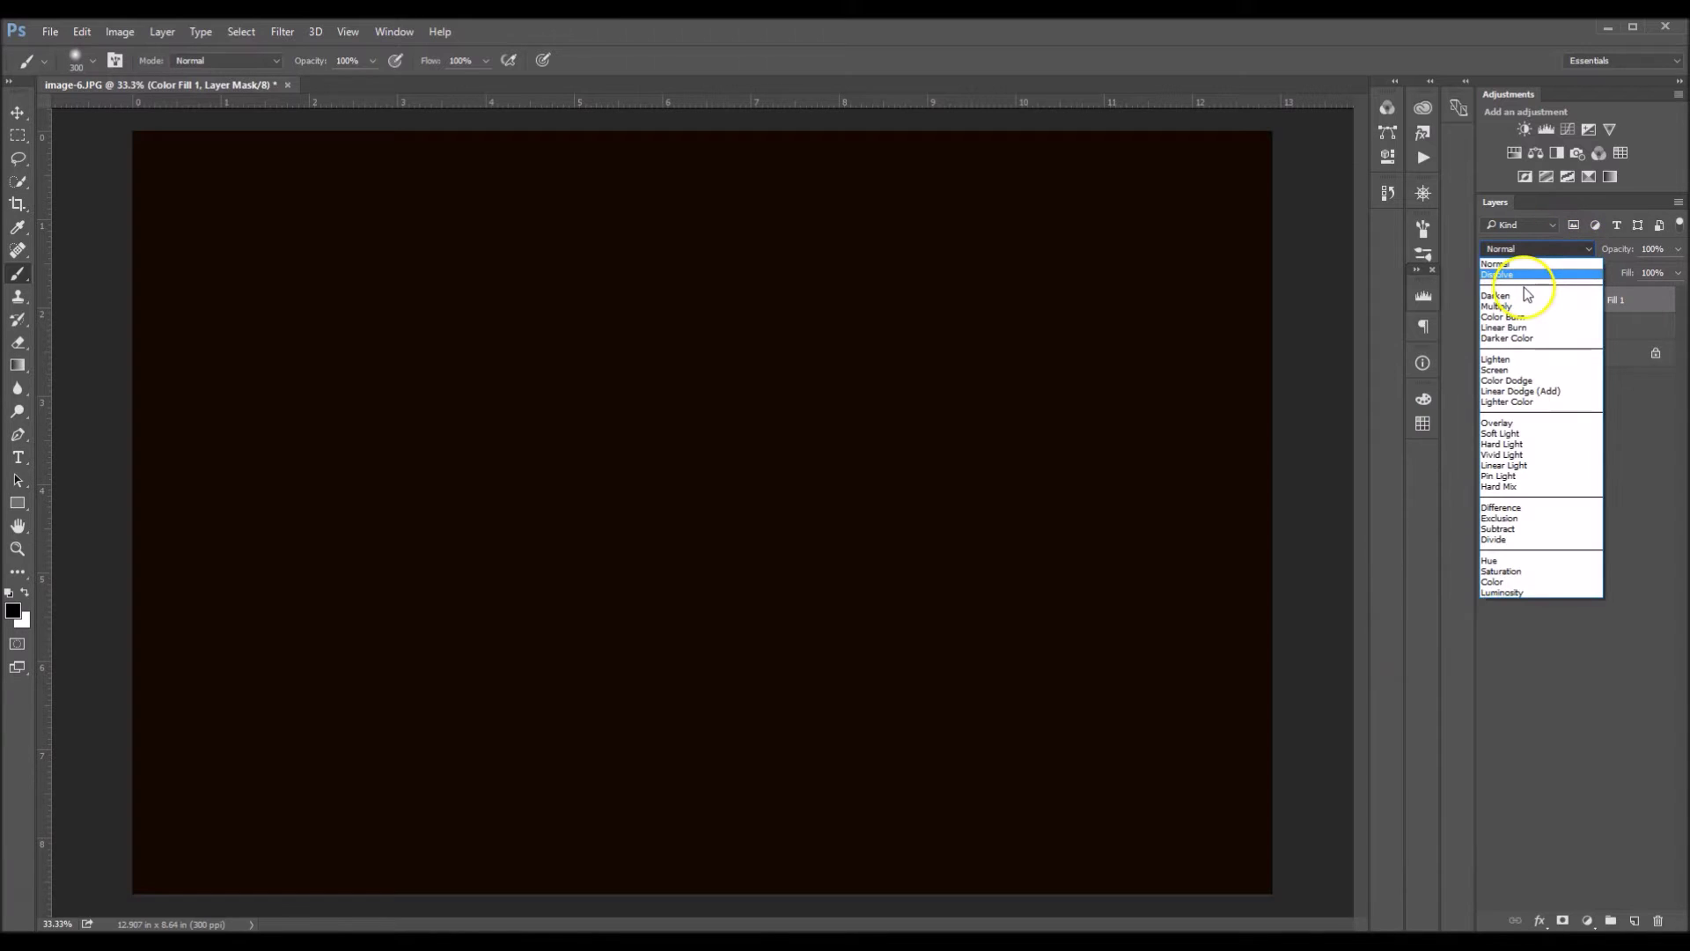
pyautogui.click(1507, 433)
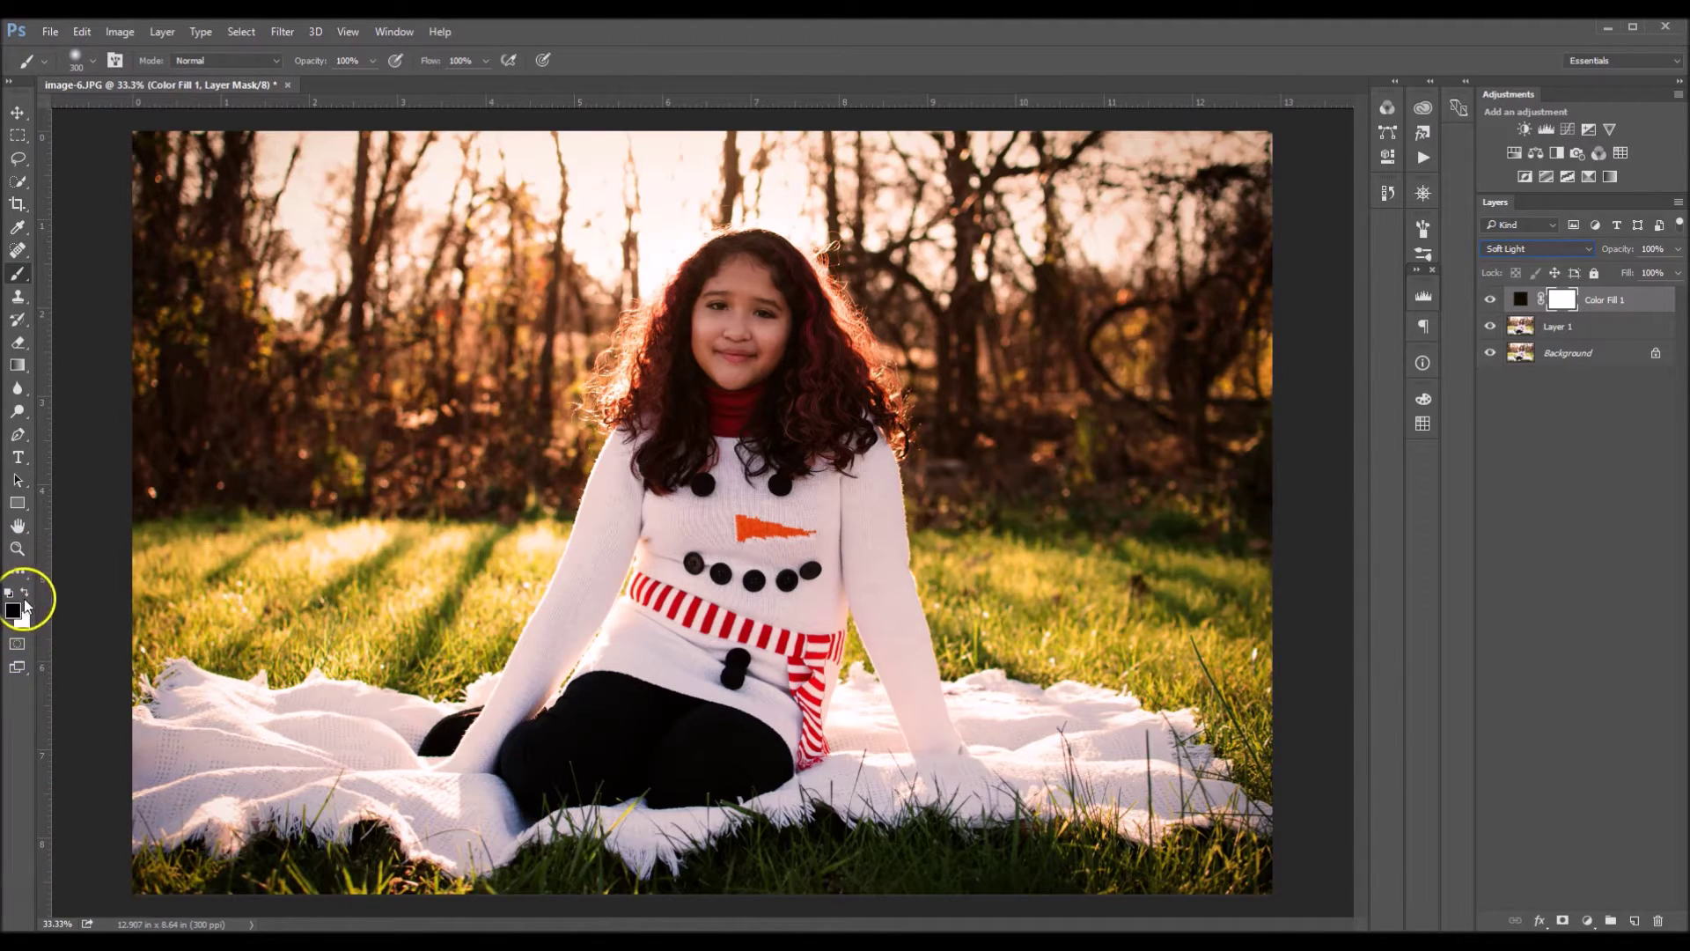
# Step: Paint black on the fill layer's mask over the girl and the blanket, touching up the surrounding grass in white
pyautogui.click(25, 596)
pyautogui.press(']')
pyautogui.press(']')
pyautogui.press(']')
pyautogui.moveTo(748, 370)
pyautogui.mouseDown()
pyautogui.moveTo(738, 318)
pyautogui.moveTo(760, 354)
pyautogui.moveTo(767, 455)
pyautogui.moveTo(708, 571)
pyautogui.moveTo(648, 638)
pyautogui.moveTo(750, 683)
pyautogui.moveTo(742, 716)
pyautogui.moveTo(499, 766)
pyautogui.moveTo(540, 723)
pyautogui.moveTo(752, 268)
pyautogui.moveTo(805, 364)
pyautogui.moveTo(911, 749)
pyautogui.moveTo(964, 764)
pyautogui.moveTo(928, 763)
pyautogui.moveTo(880, 672)
pyautogui.moveTo(818, 614)
pyautogui.moveTo(722, 411)
pyautogui.moveTo(706, 341)
pyautogui.moveTo(760, 289)
pyautogui.moveTo(827, 417)
pyautogui.moveTo(846, 391)
pyautogui.moveTo(853, 425)
pyautogui.moveTo(721, 369)
pyautogui.moveTo(666, 462)
pyautogui.moveTo(635, 678)
pyautogui.moveTo(557, 758)
pyautogui.moveTo(418, 802)
pyautogui.moveTo(314, 760)
pyautogui.moveTo(201, 763)
pyautogui.moveTo(147, 801)
pyautogui.moveTo(270, 794)
pyautogui.moveTo(186, 780)
pyautogui.moveTo(174, 726)
pyautogui.moveTo(201, 716)
pyautogui.moveTo(517, 757)
pyautogui.moveTo(461, 766)
pyautogui.moveTo(613, 696)
pyautogui.moveTo(506, 756)
pyautogui.moveTo(809, 723)
pyautogui.moveTo(1030, 724)
pyautogui.moveTo(1110, 732)
pyautogui.moveTo(1161, 766)
pyautogui.moveTo(1124, 784)
pyautogui.moveTo(728, 766)
pyautogui.moveTo(928, 690)
pyautogui.moveTo(1171, 775)
pyautogui.moveTo(510, 796)
pyautogui.moveTo(338, 836)
pyautogui.mouseUp()
pyautogui.press('[')
pyautogui.press('[')
pyautogui.press('x')
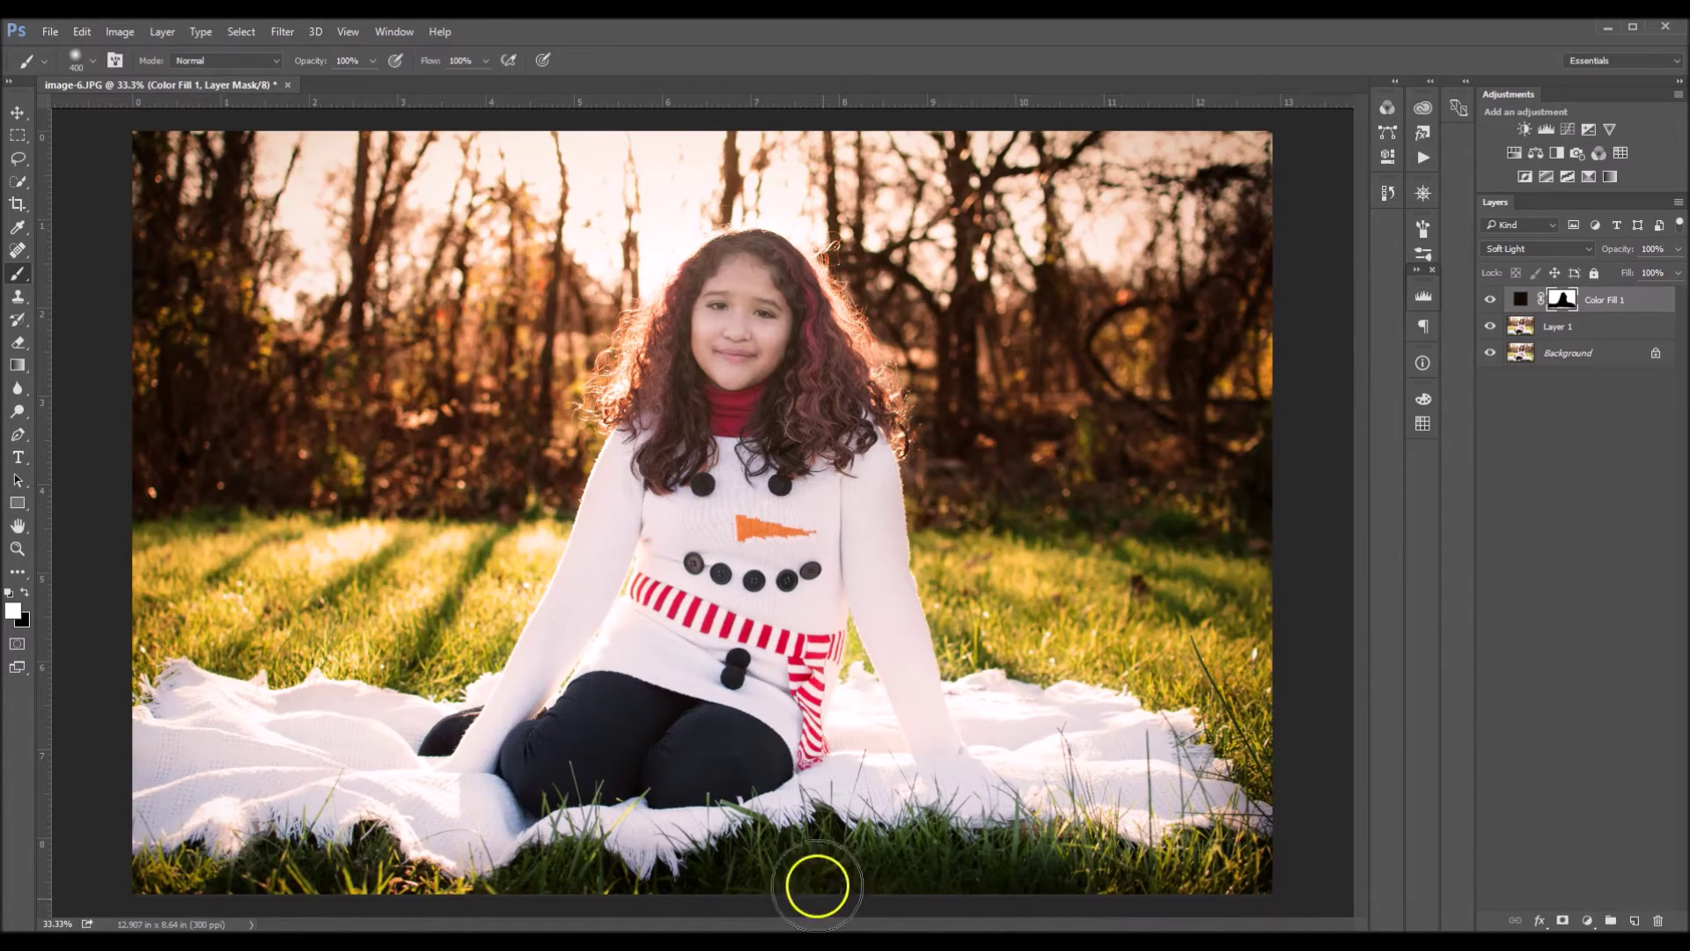
pyautogui.press('x')
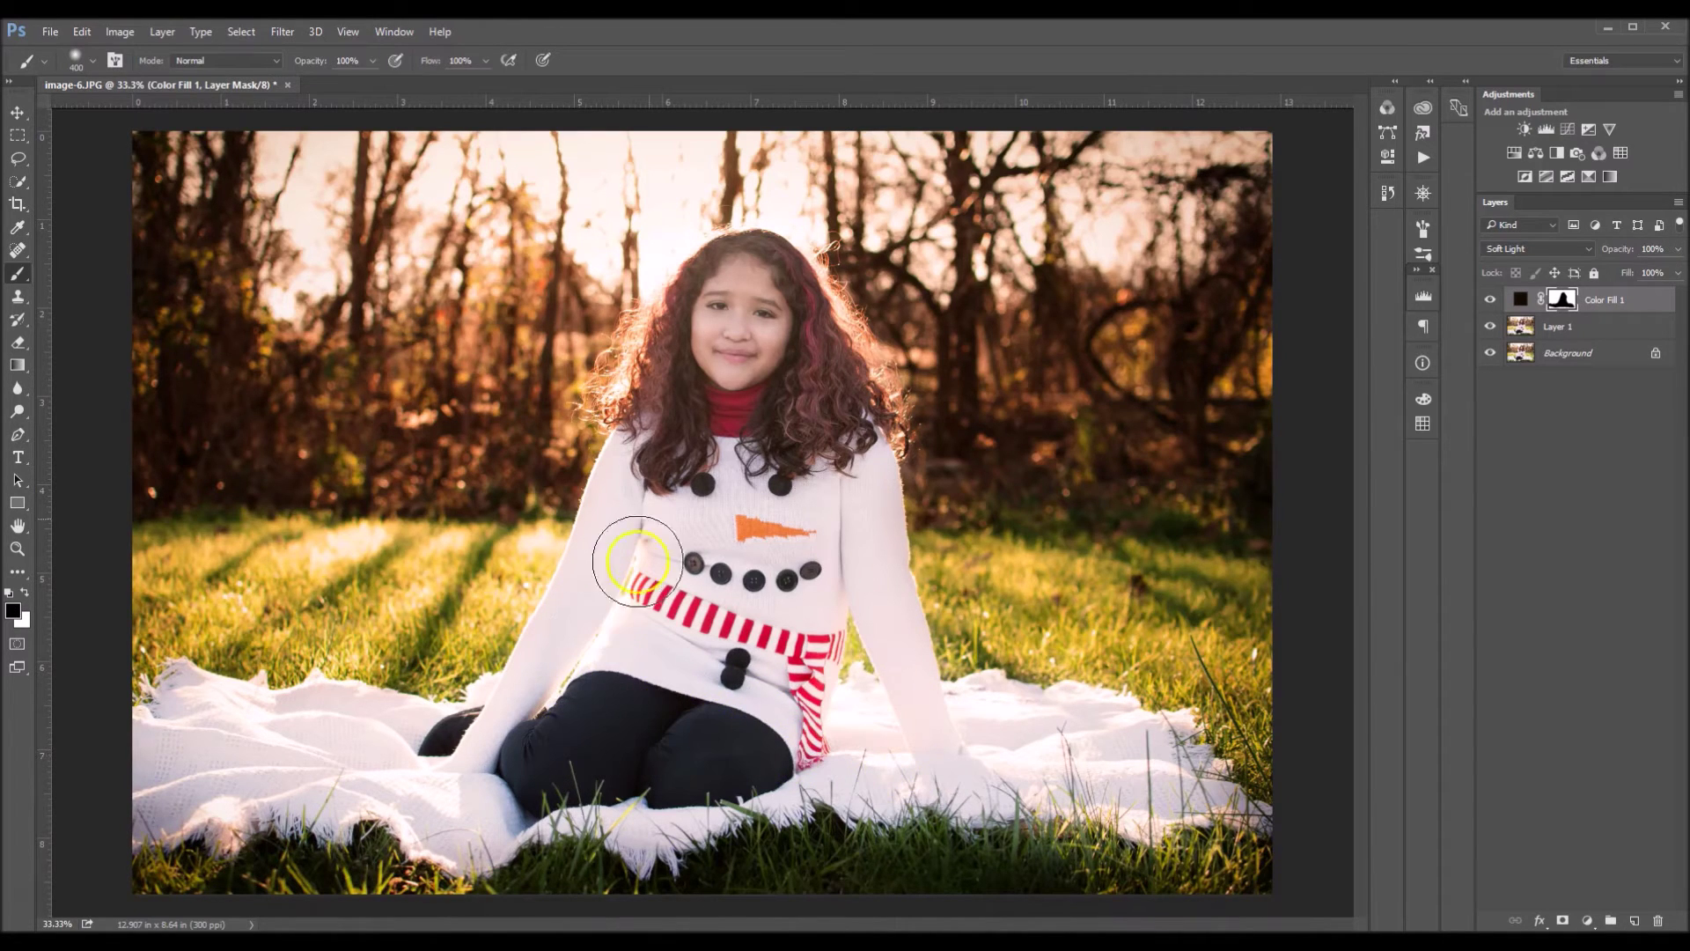
# Step: Refine the mask around the girl's sweater and arms using a smaller brush, switching between black and white
pyautogui.press('[')
pyautogui.press('[')
pyautogui.press('[')
pyautogui.press('[')
pyautogui.scroll(1, 858, 669)
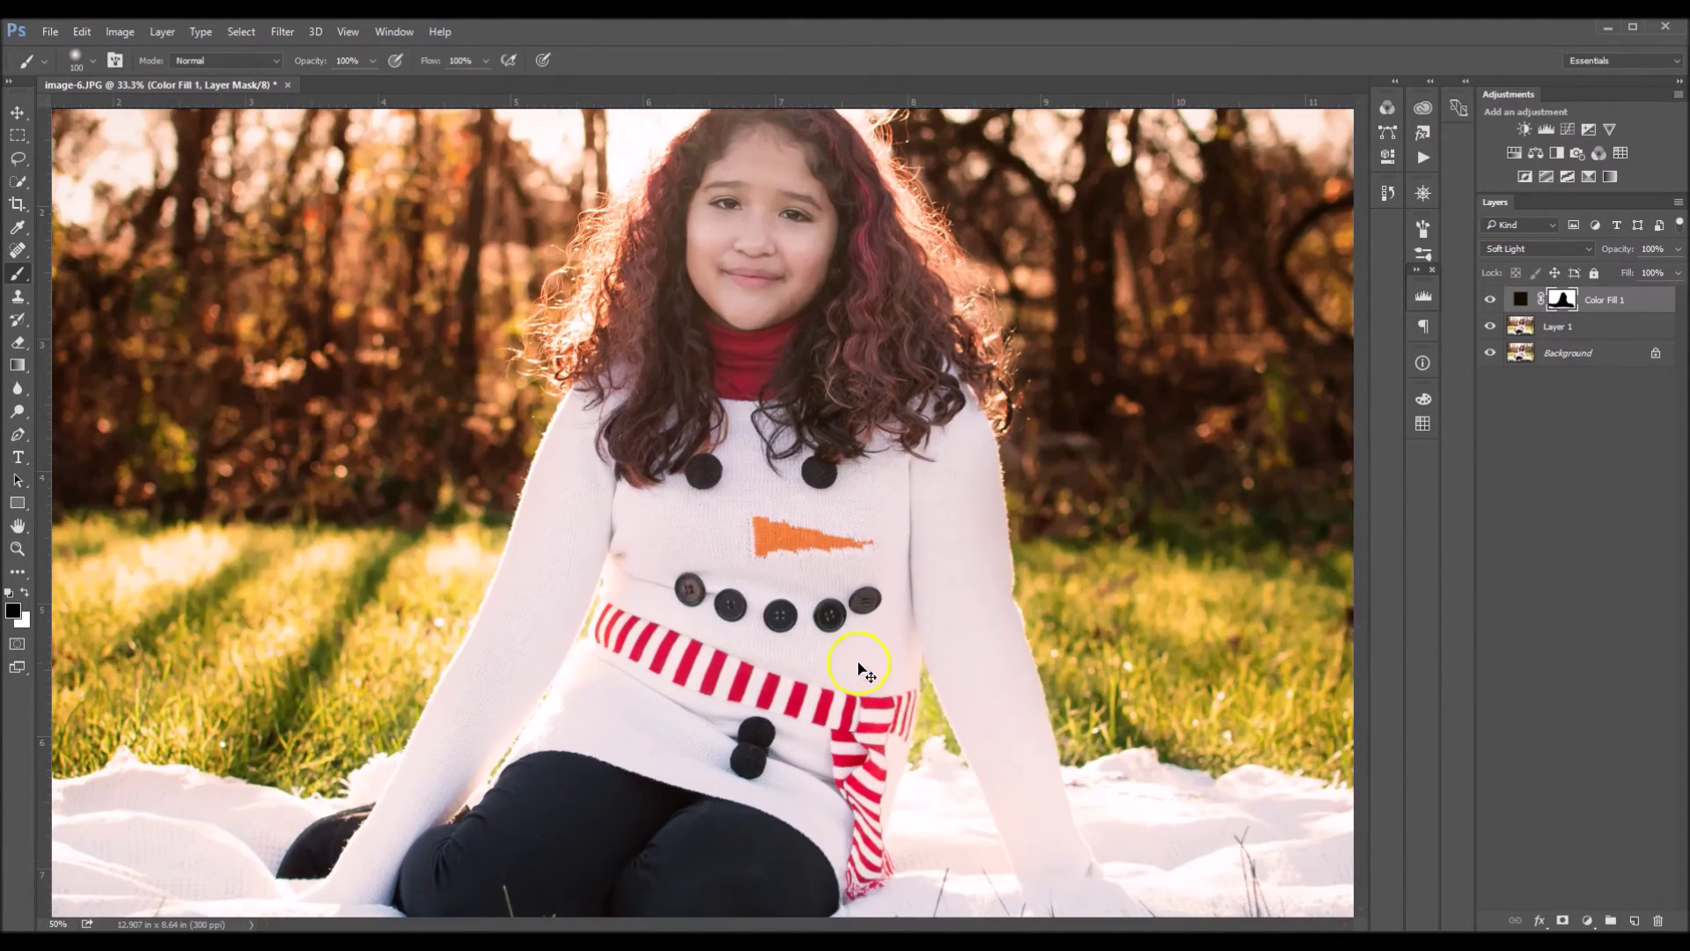
pyautogui.moveTo(890, 704)
pyautogui.mouseDown()
pyautogui.moveTo(858, 641)
pyautogui.moveTo(850, 675)
pyautogui.mouseUp()
pyautogui.press('x')
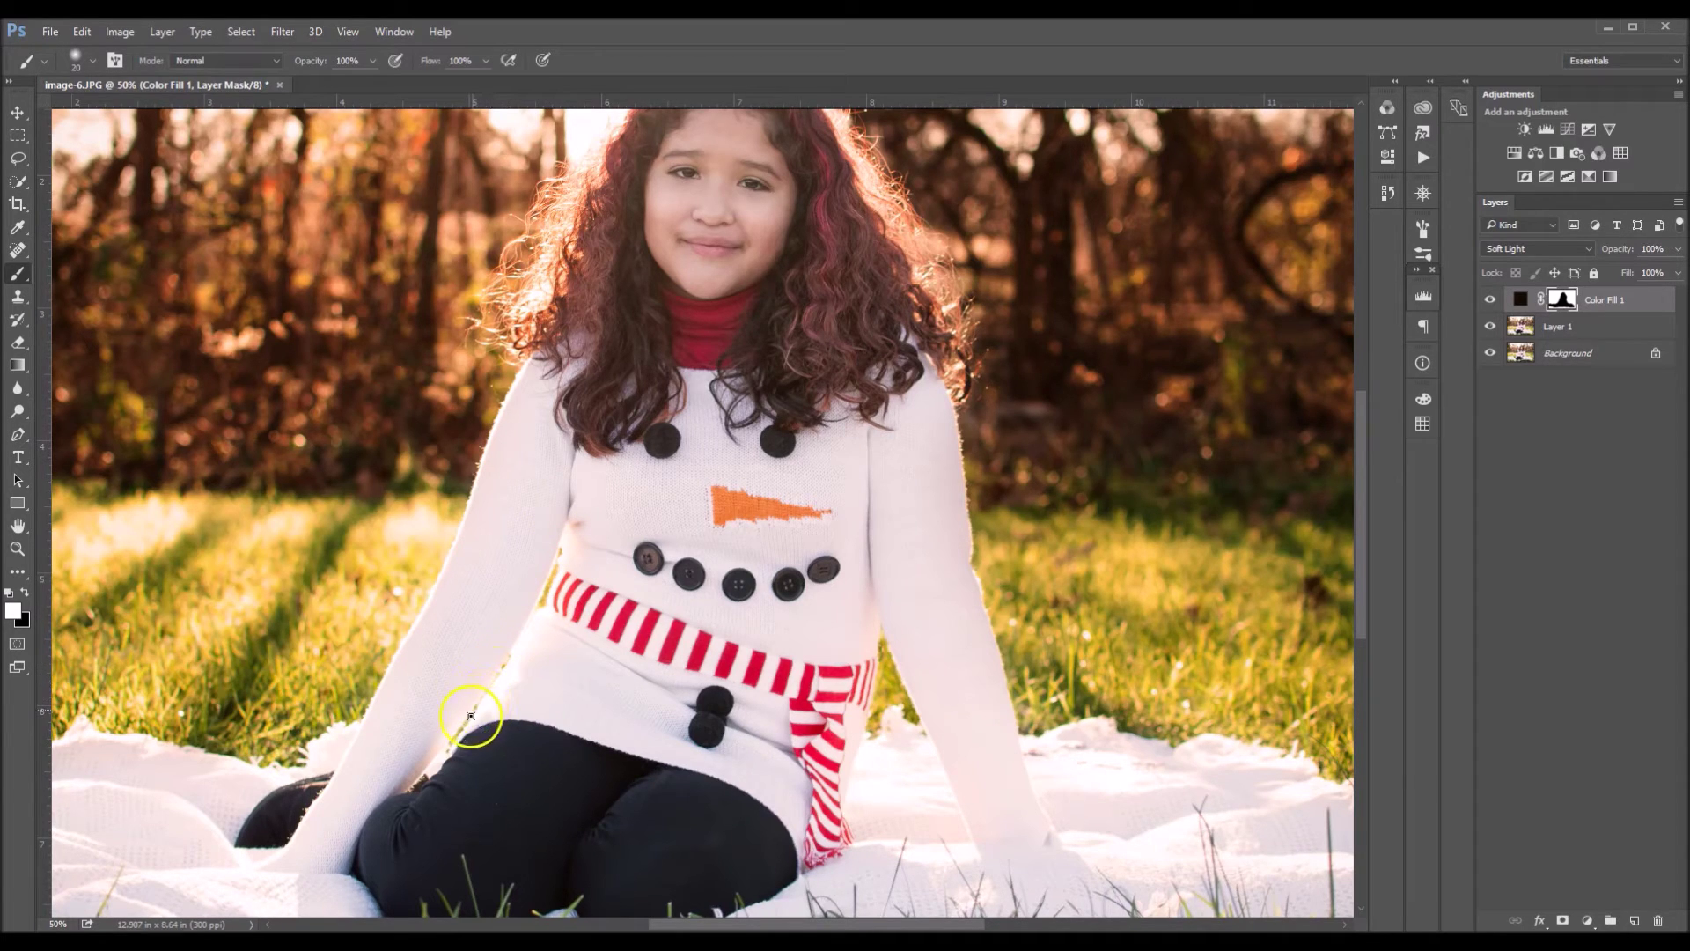
pyautogui.scroll(-1, 713, 548)
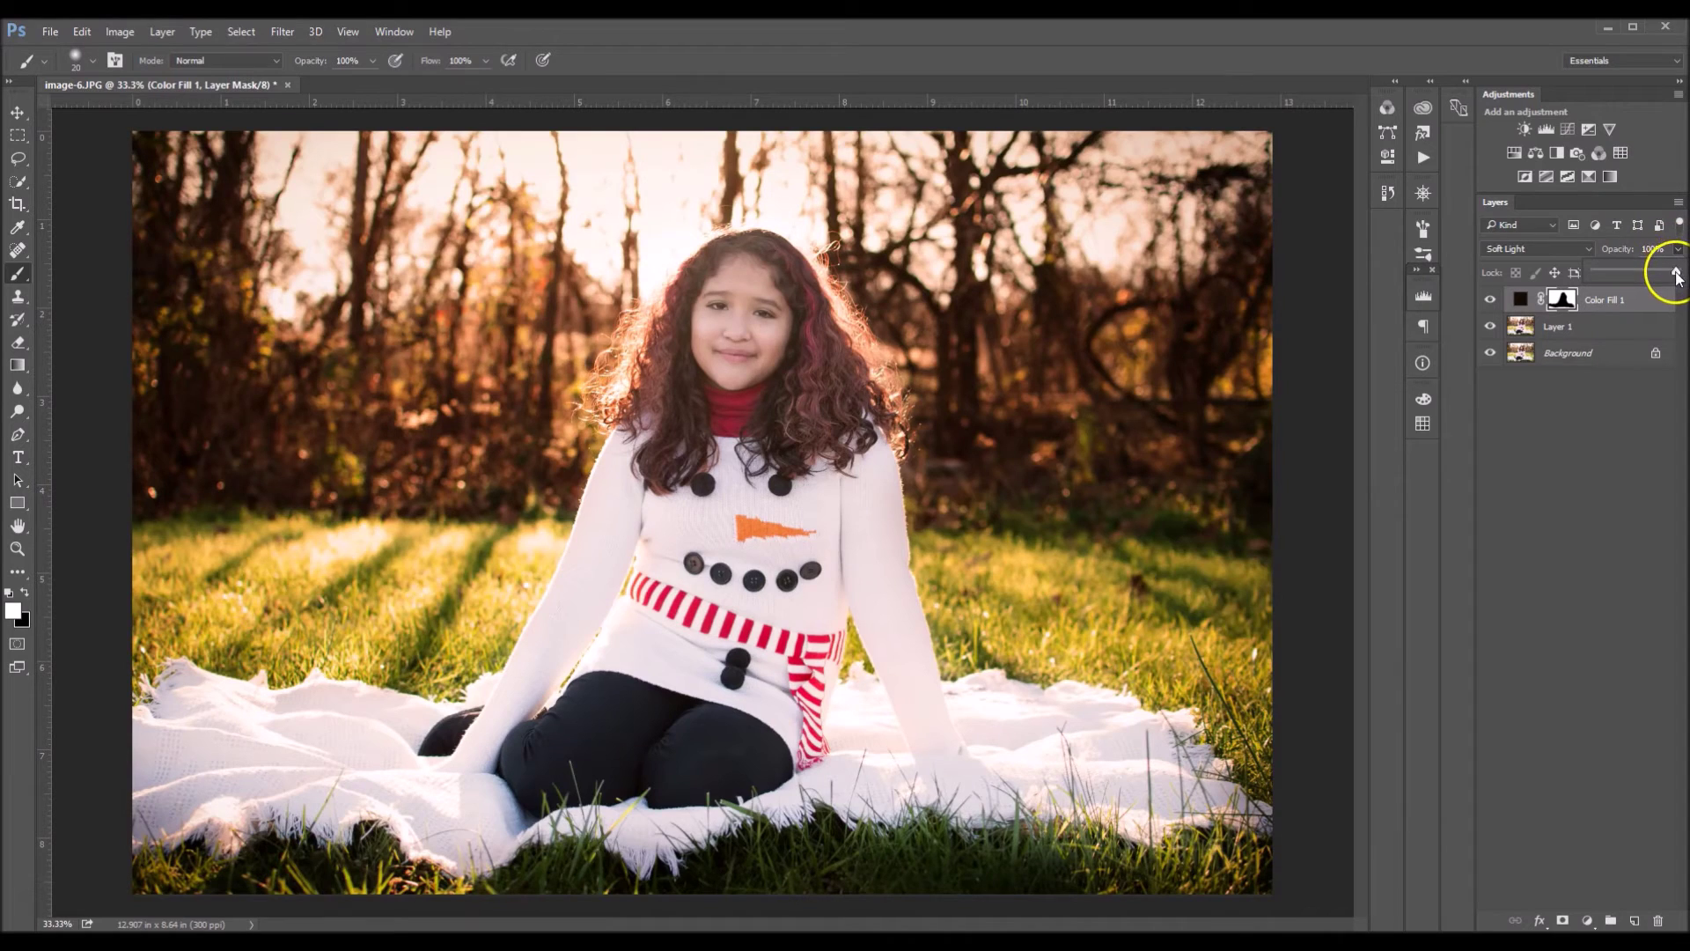
# Step: Reduce the color fill layer's opacity to 60%
pyautogui.moveTo(1677, 279); pyautogui.dragTo(1666, 282)
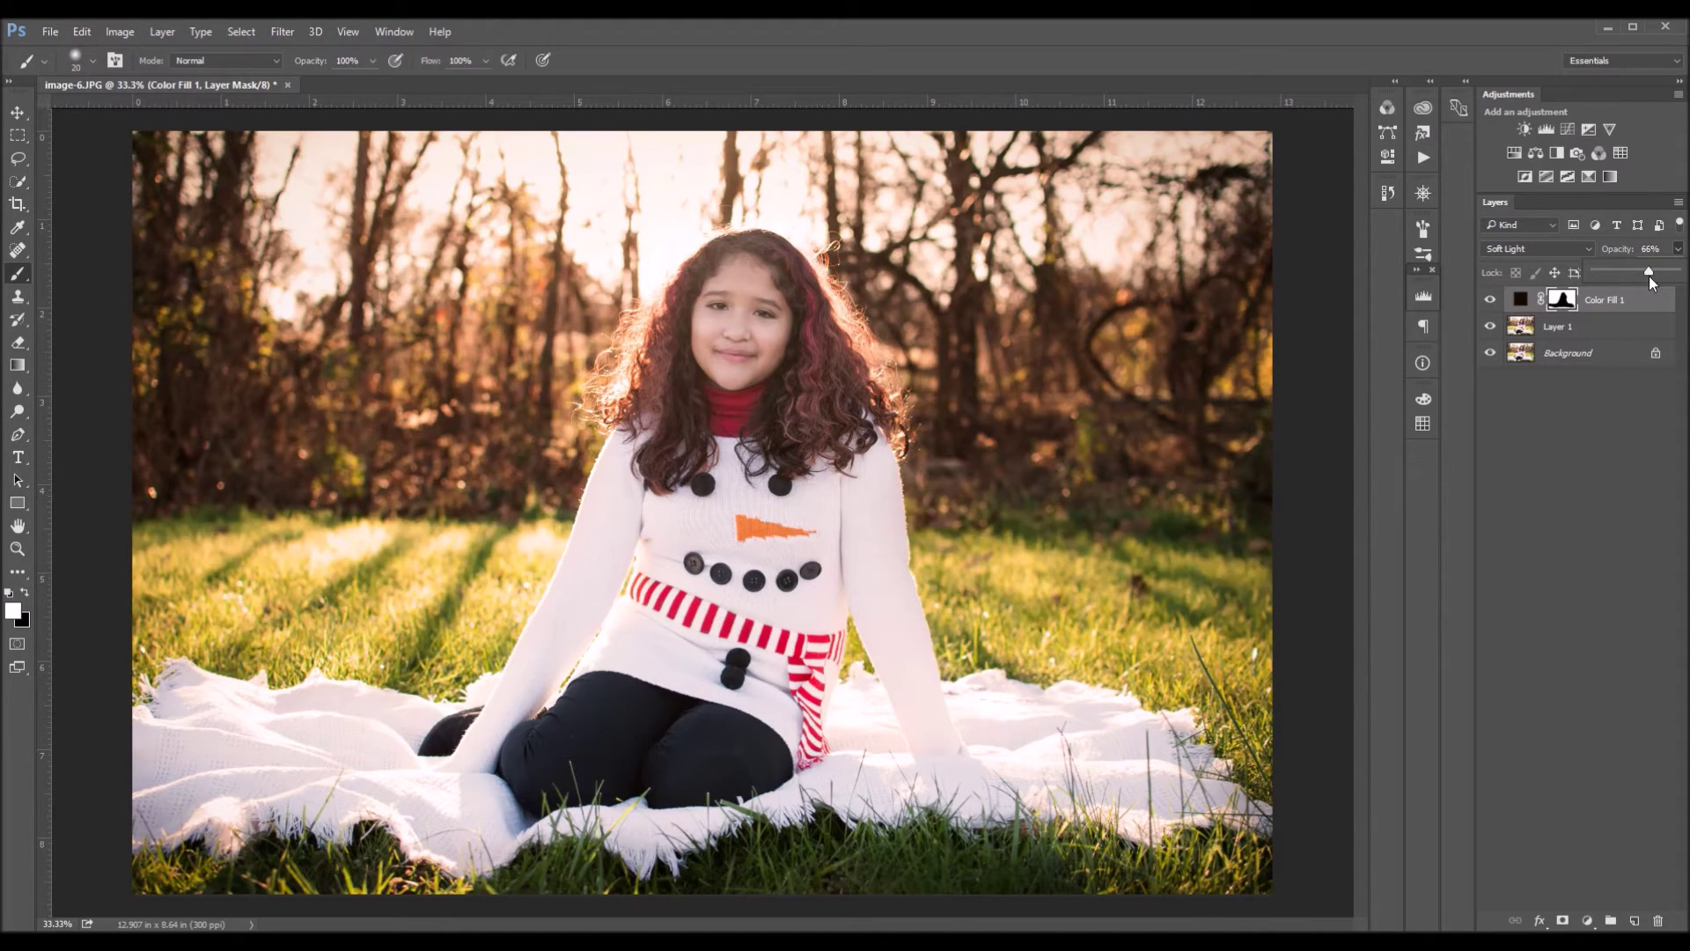
pyautogui.click(1622, 250)
pyautogui.write('60')
pyautogui.click(1589, 327)
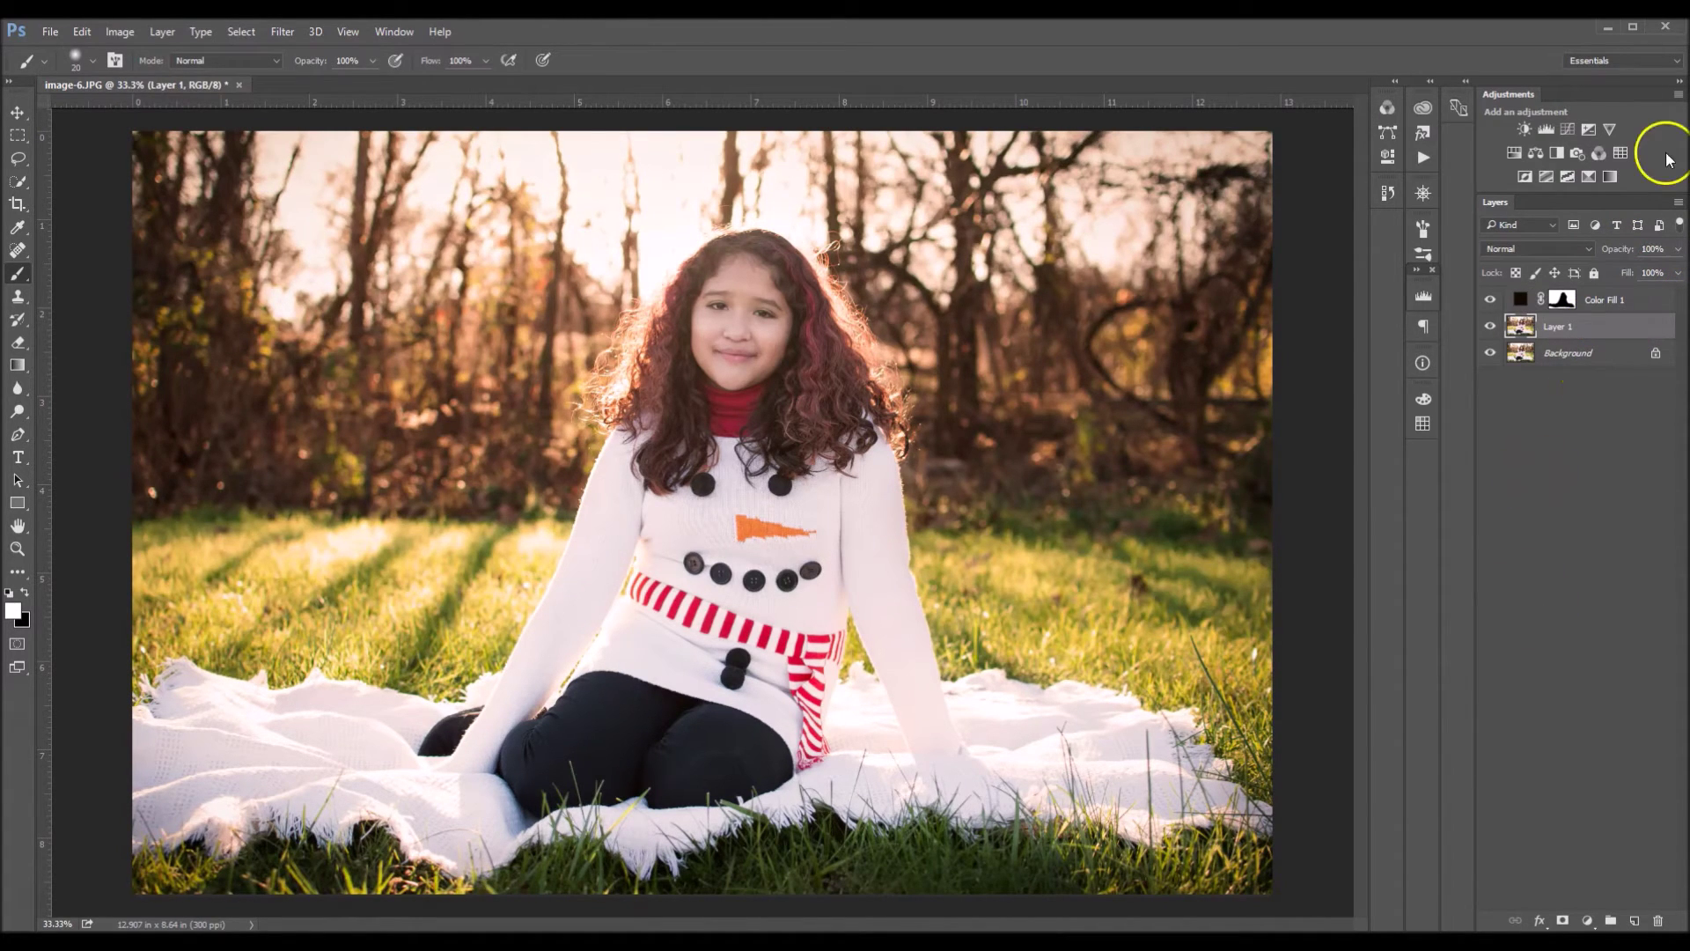
# Step: Toggle the color fill layer's visibility to compare the photo before and after the darkening
pyautogui.click(1516, 299)
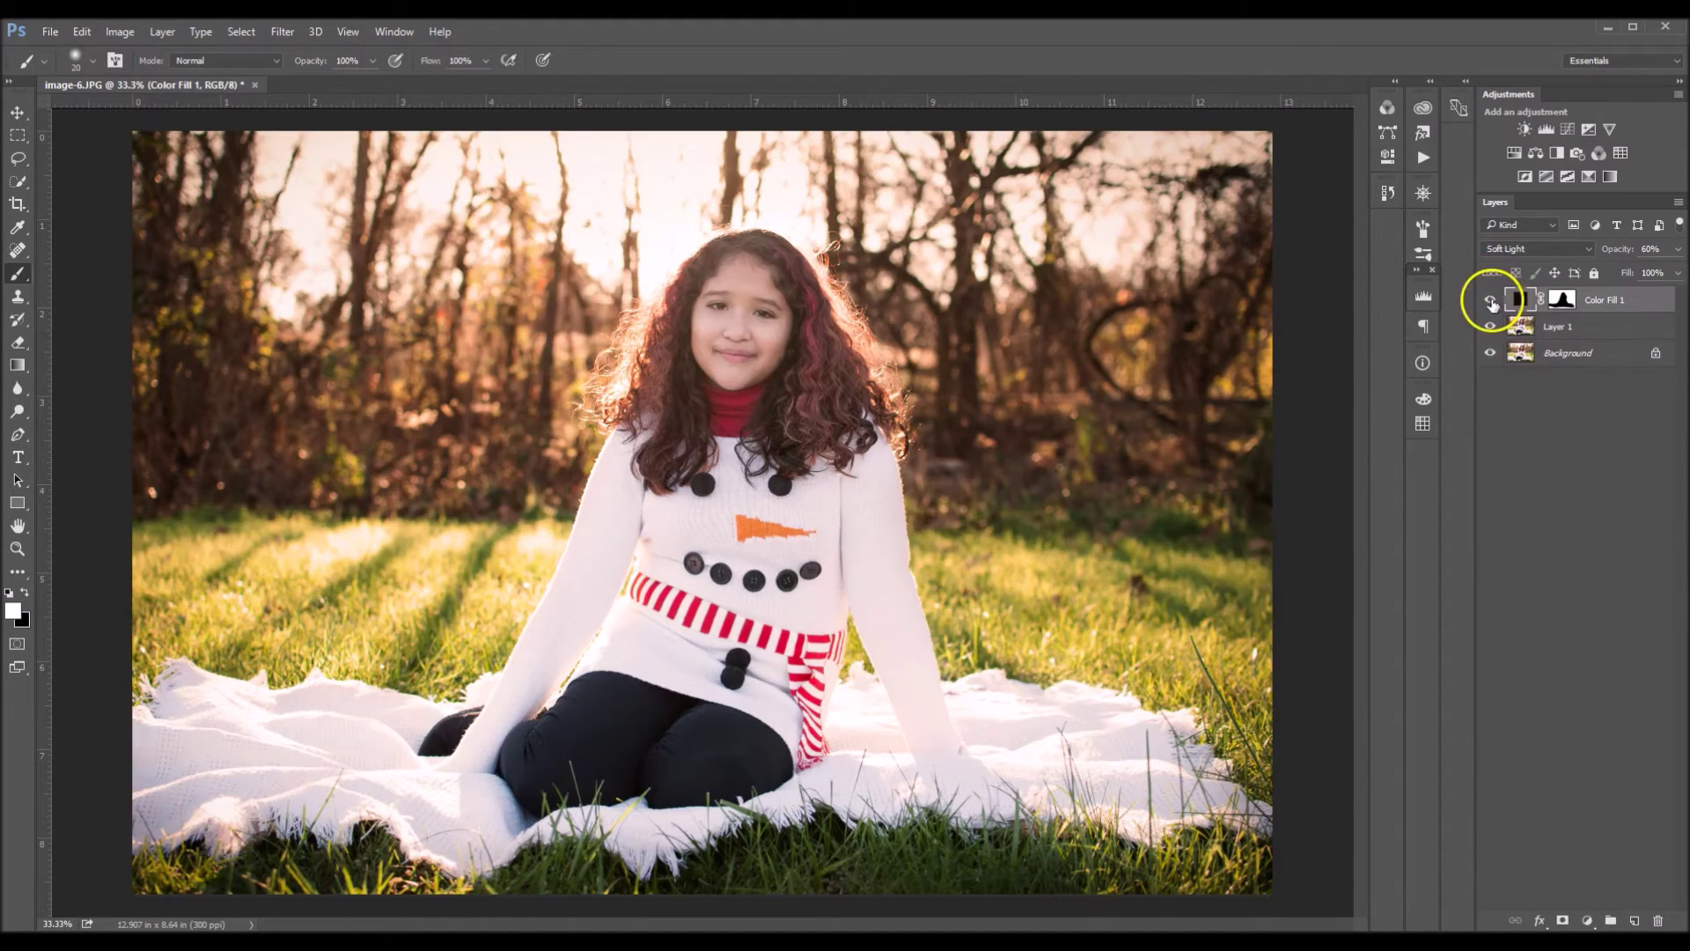
pyautogui.click(1489, 300)
pyautogui.click(1489, 300)
pyautogui.click(1491, 300)
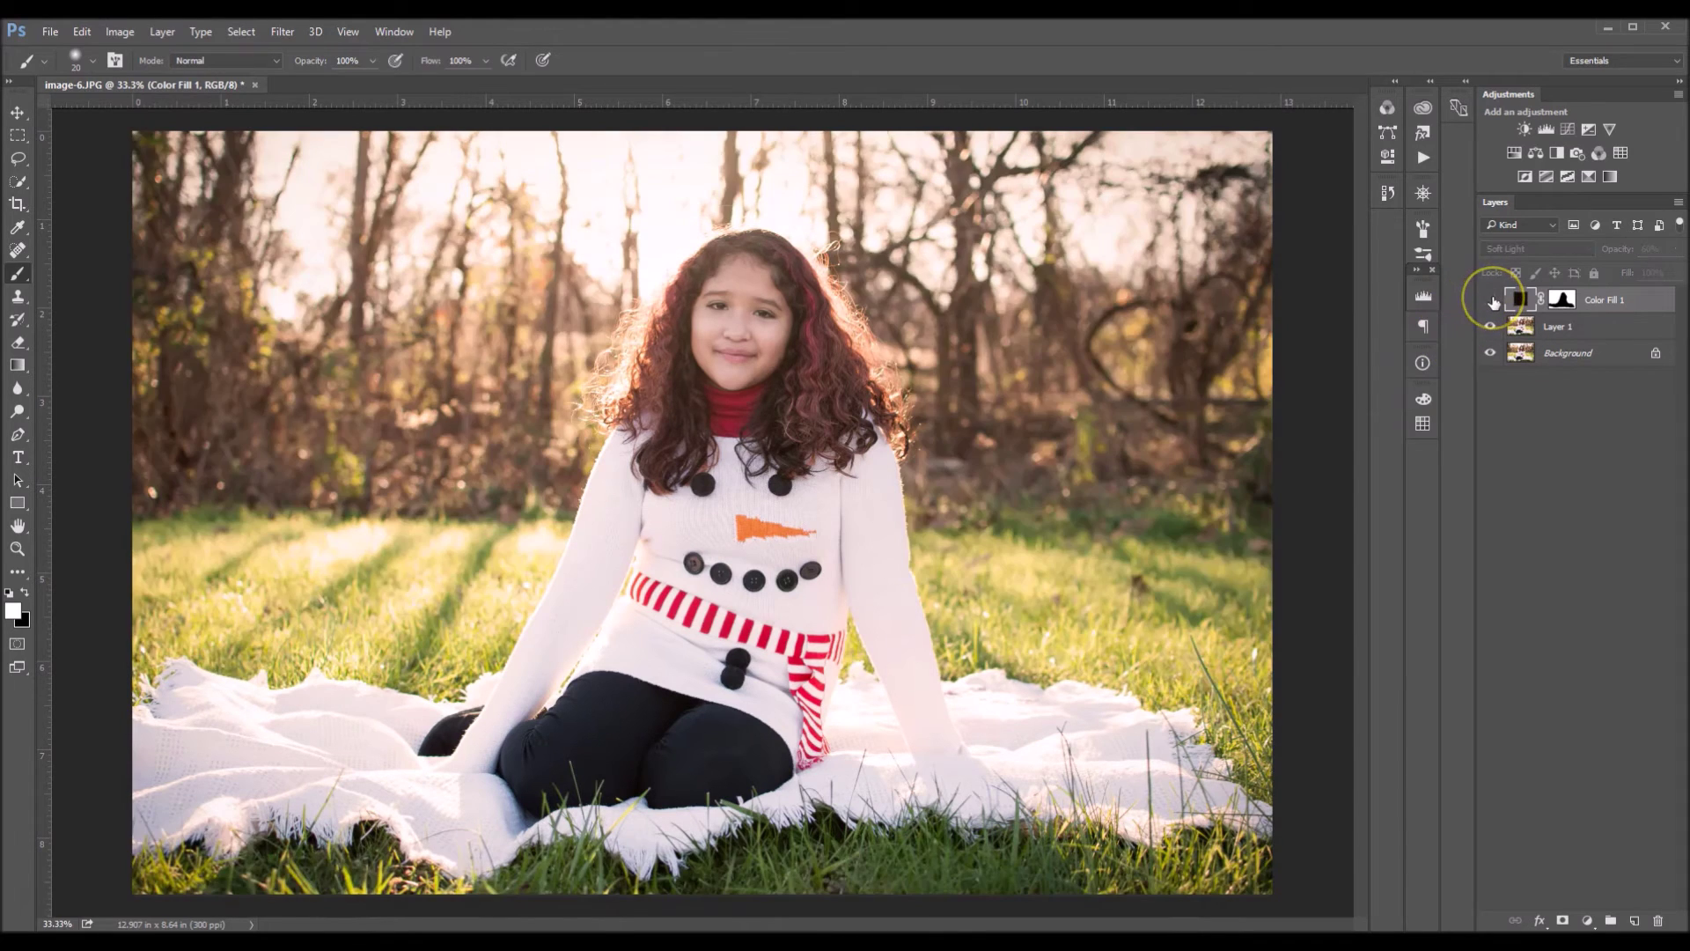
pyautogui.click(1490, 300)
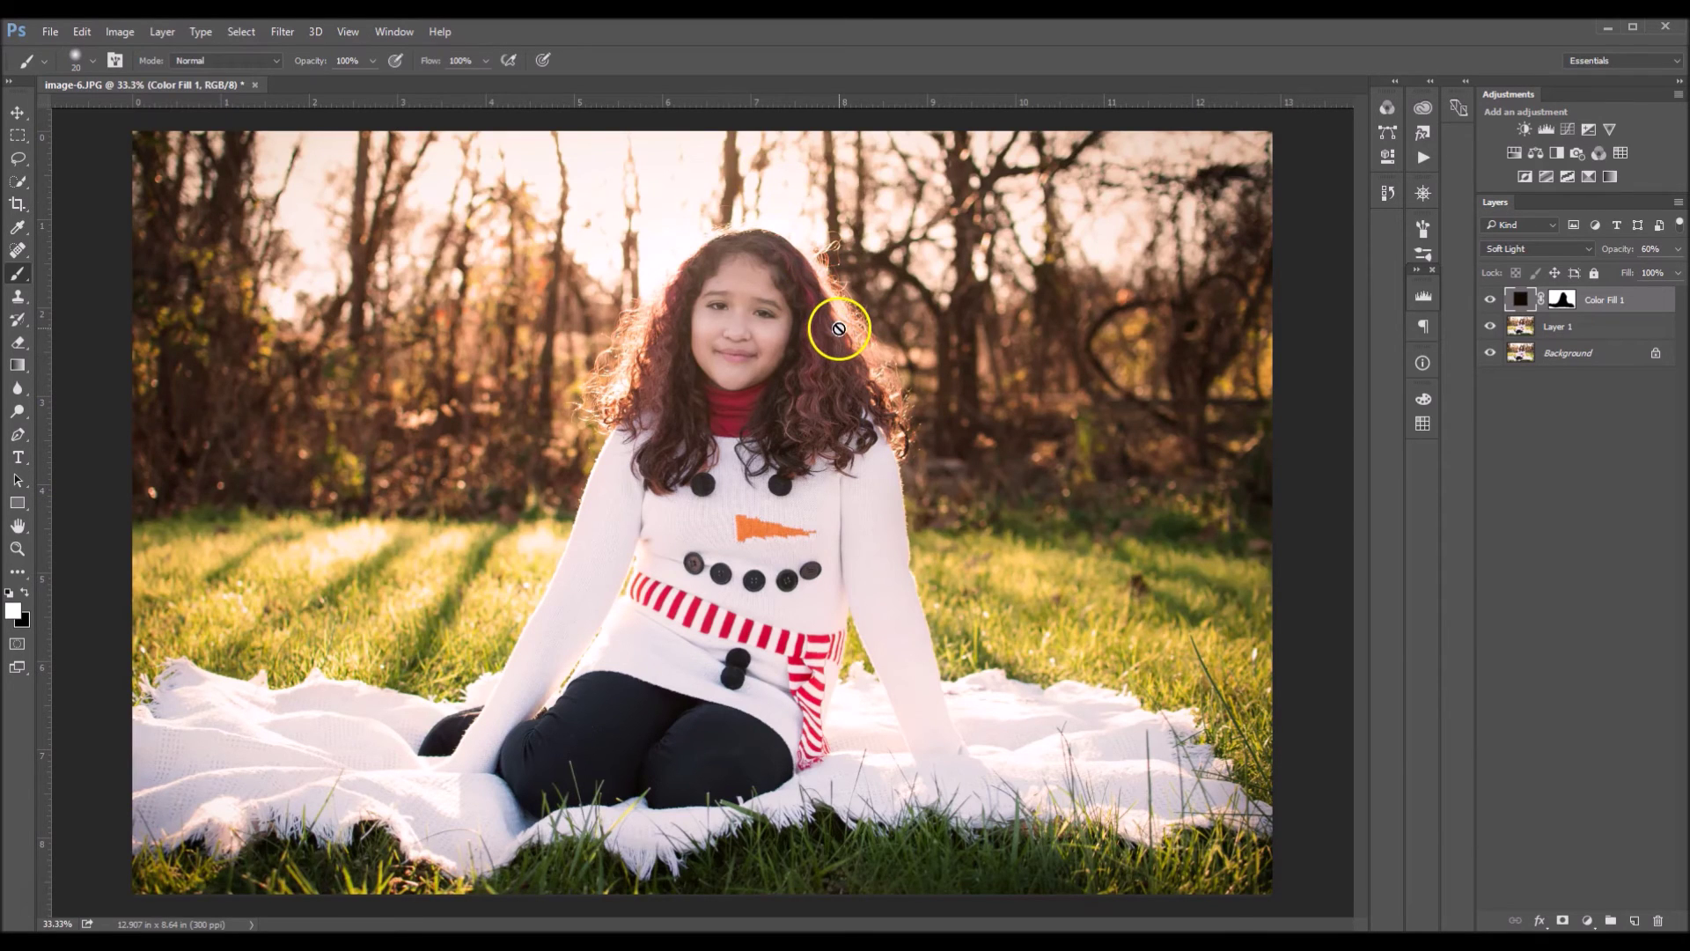
# Step: Set the brush opacity to 20% and make the color fill layer's mask active
pyautogui.hotkey('ctrl', '+')
pyautogui.hotkey('ctrl', '+')
pyautogui.moveTo(841, 431); pyautogui.dragTo(876, 723)
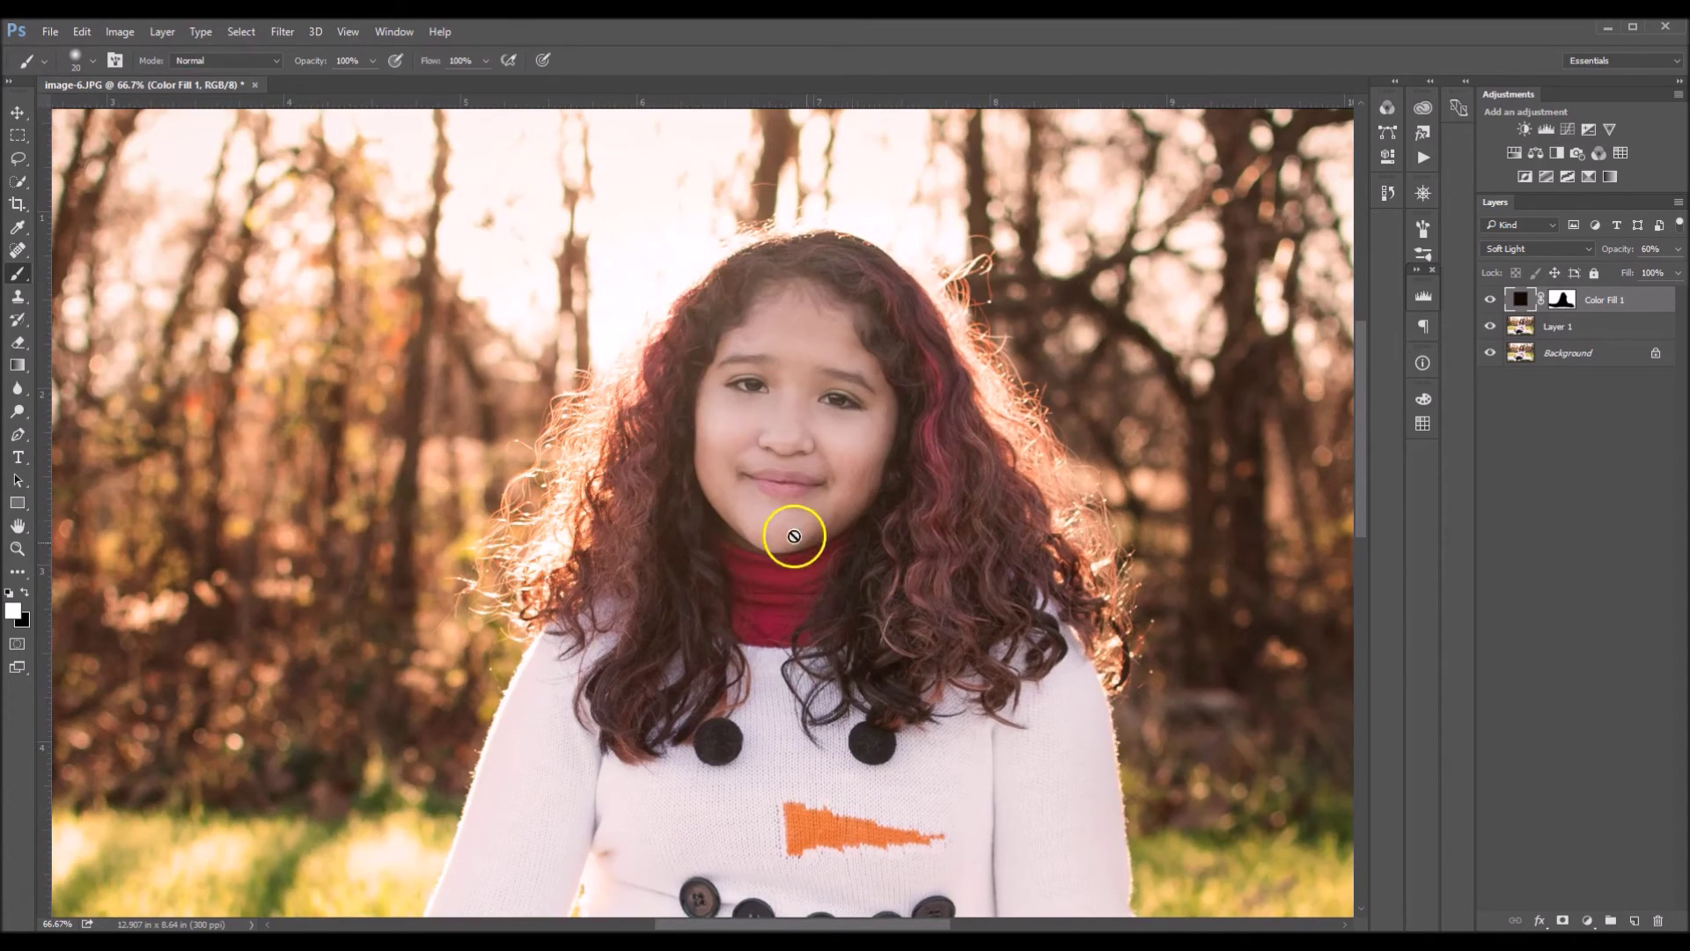
pyautogui.press(']')
pyautogui.press(']')
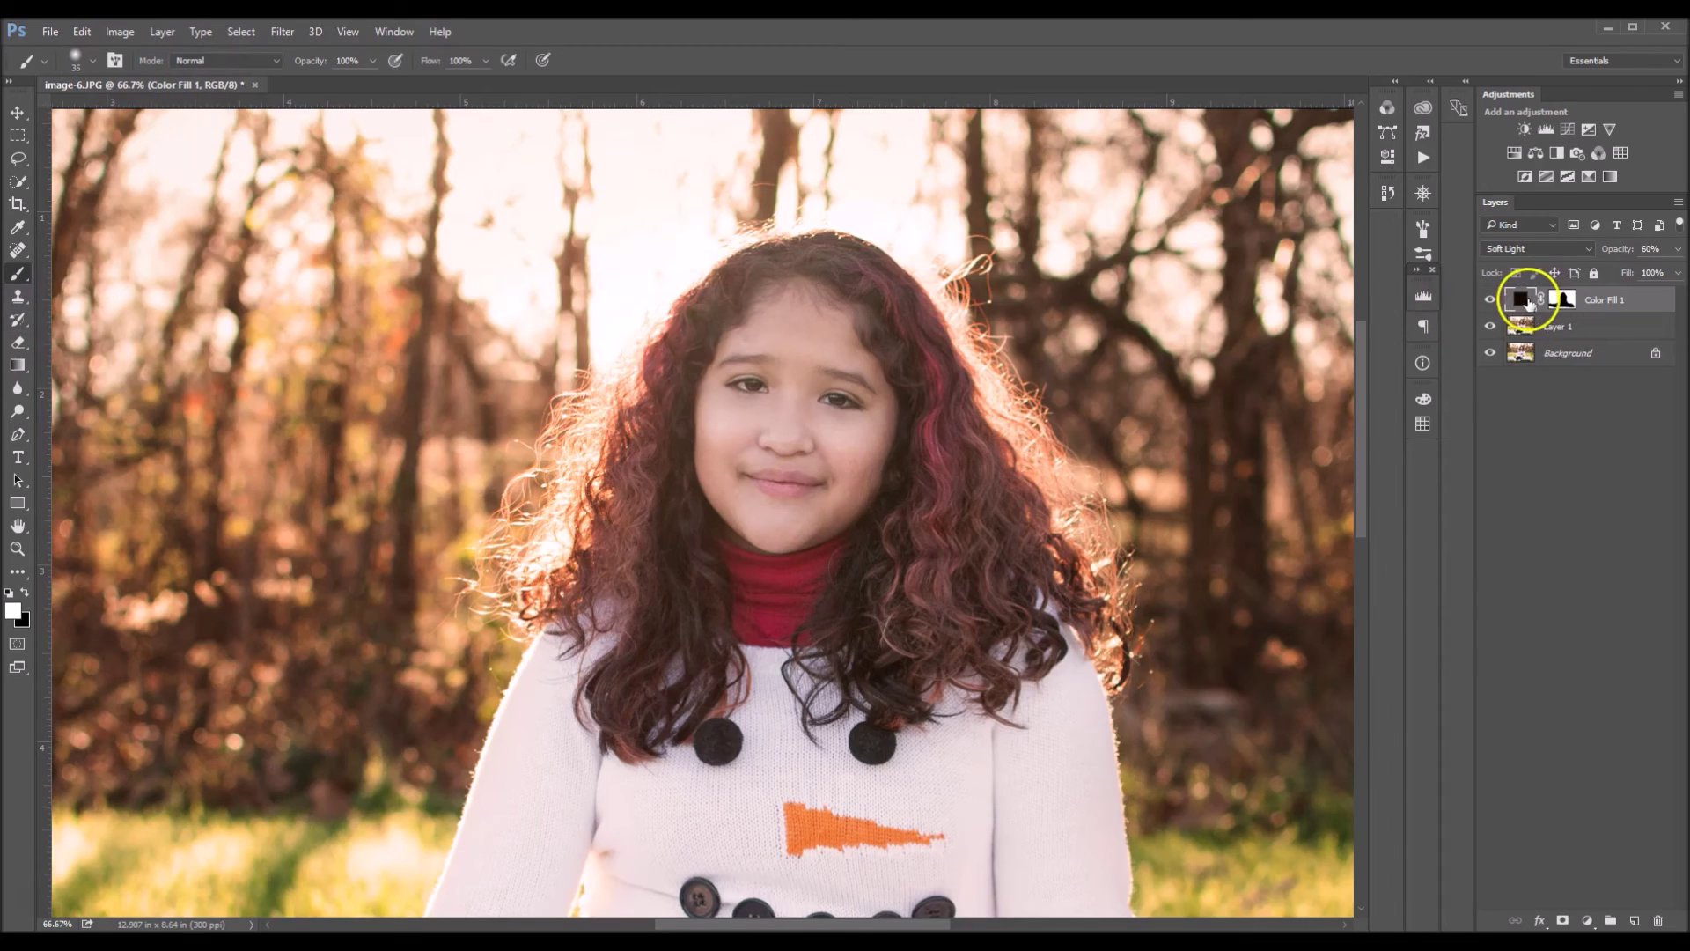
pyautogui.click(330, 61)
pyautogui.click(1562, 299)
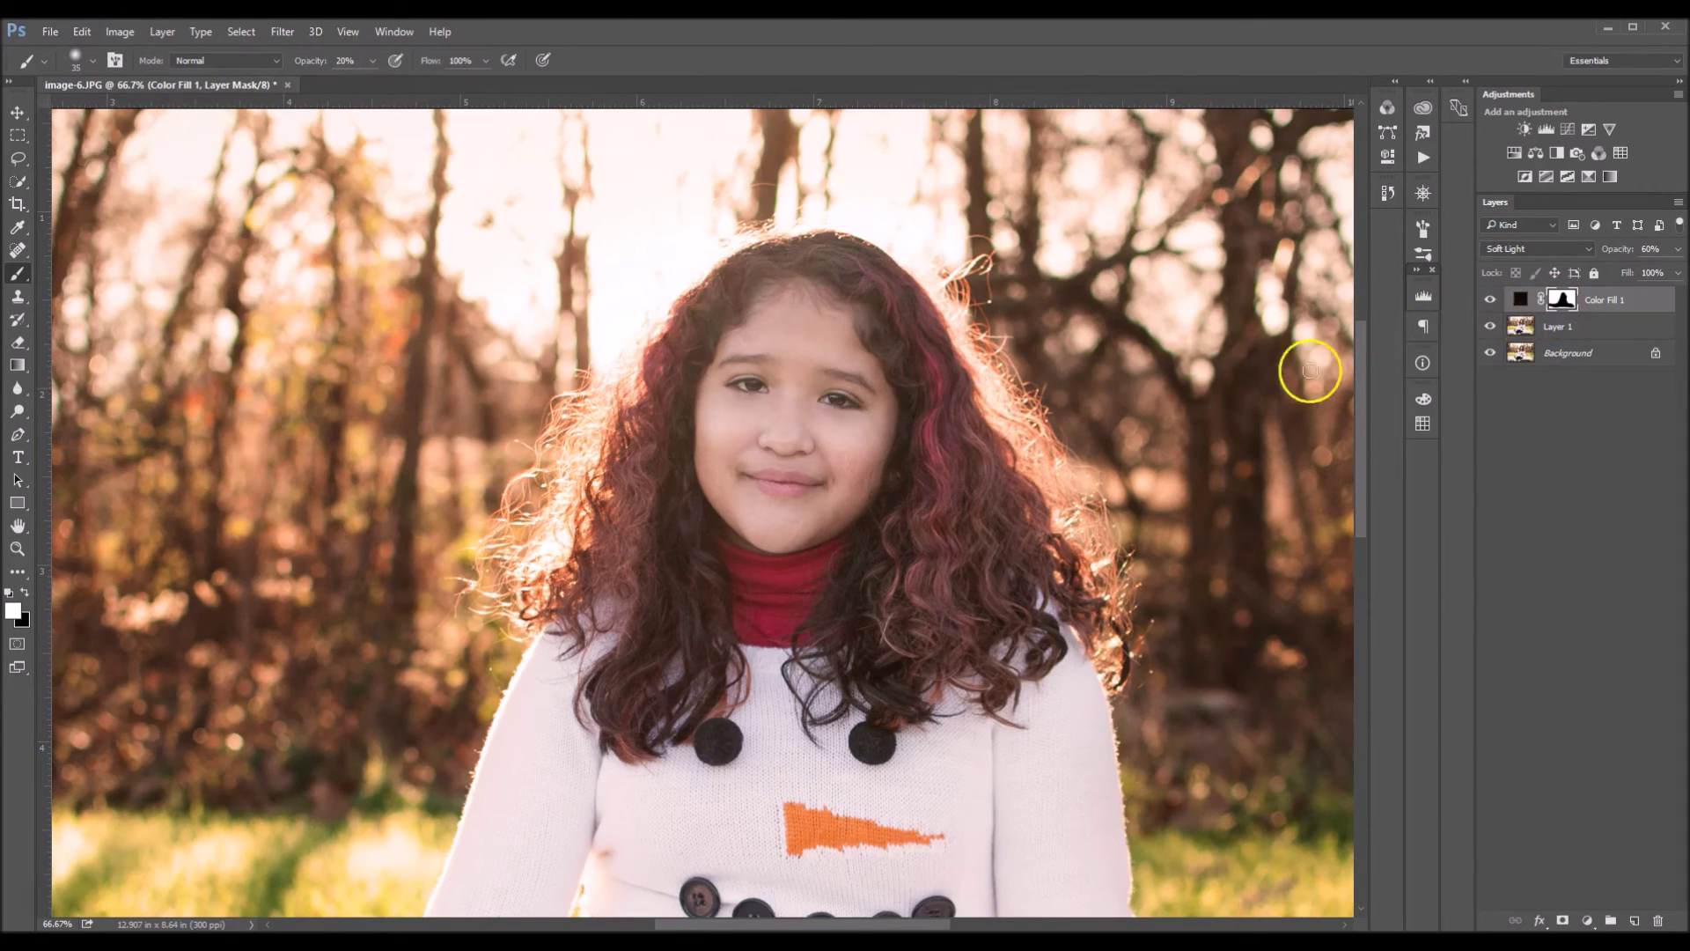
# Step: Enlarge the brush and paint white on the mask over the girl's hair to darken it slightly
pyautogui.press(']')
pyautogui.press(']')
pyautogui.press(']')
pyautogui.press(']')
pyautogui.press(']')
pyautogui.press(']')
pyautogui.press(']')
pyautogui.press(']')
pyautogui.press(']')
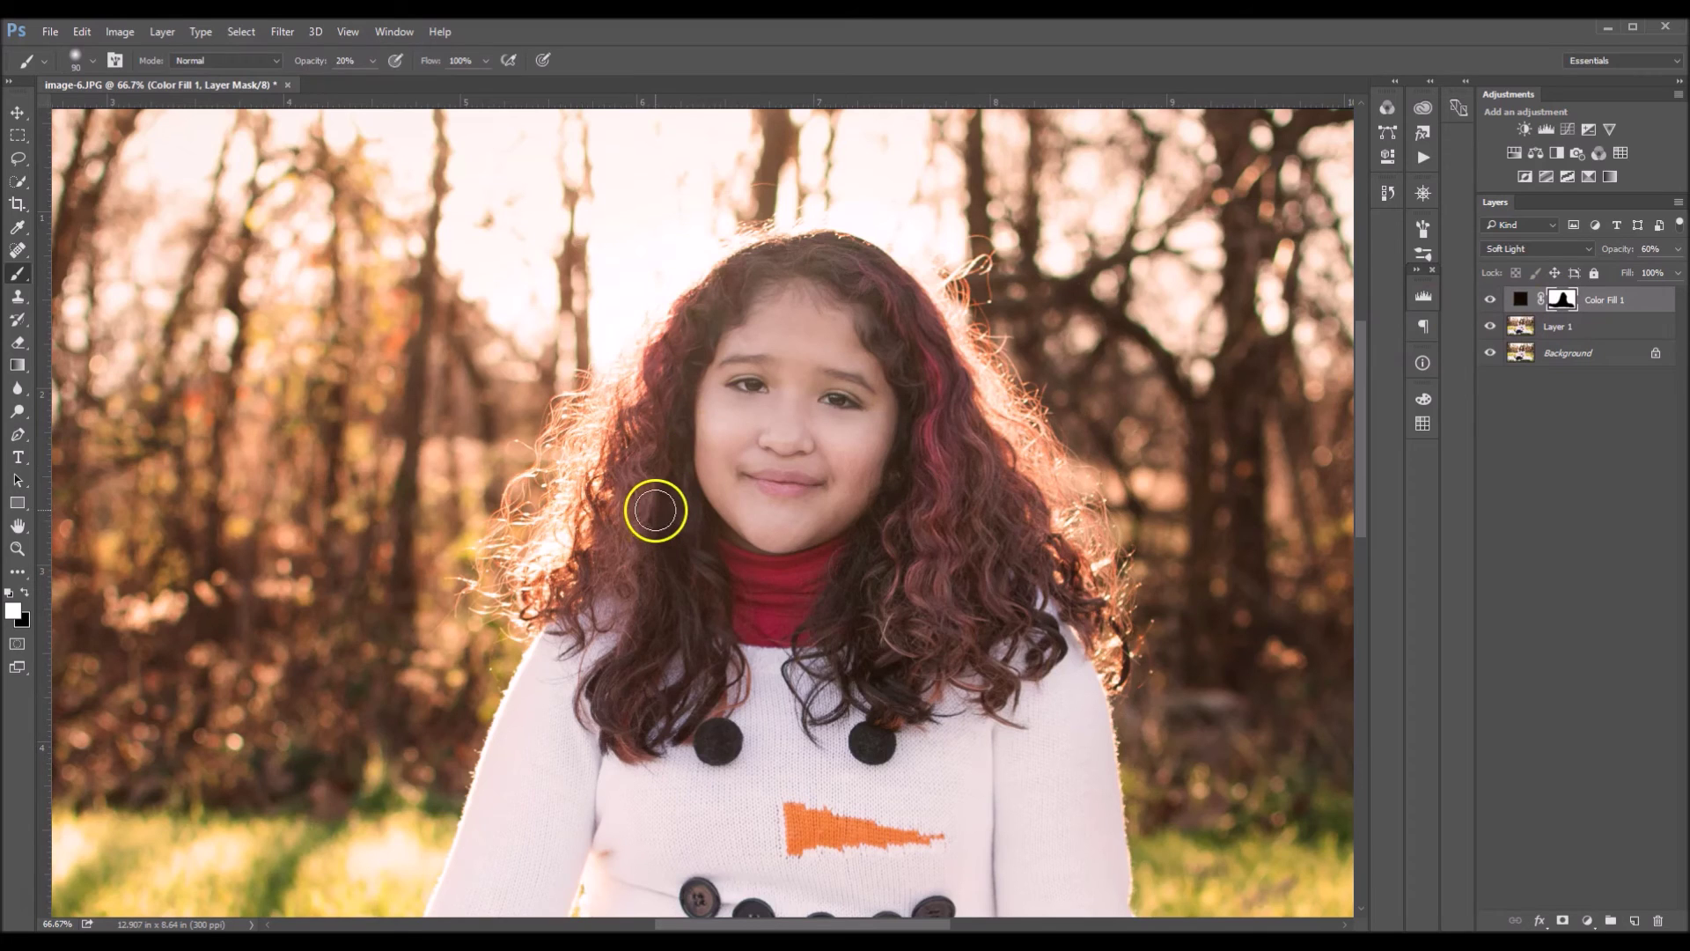
pyautogui.press('[')
pyautogui.press('[')
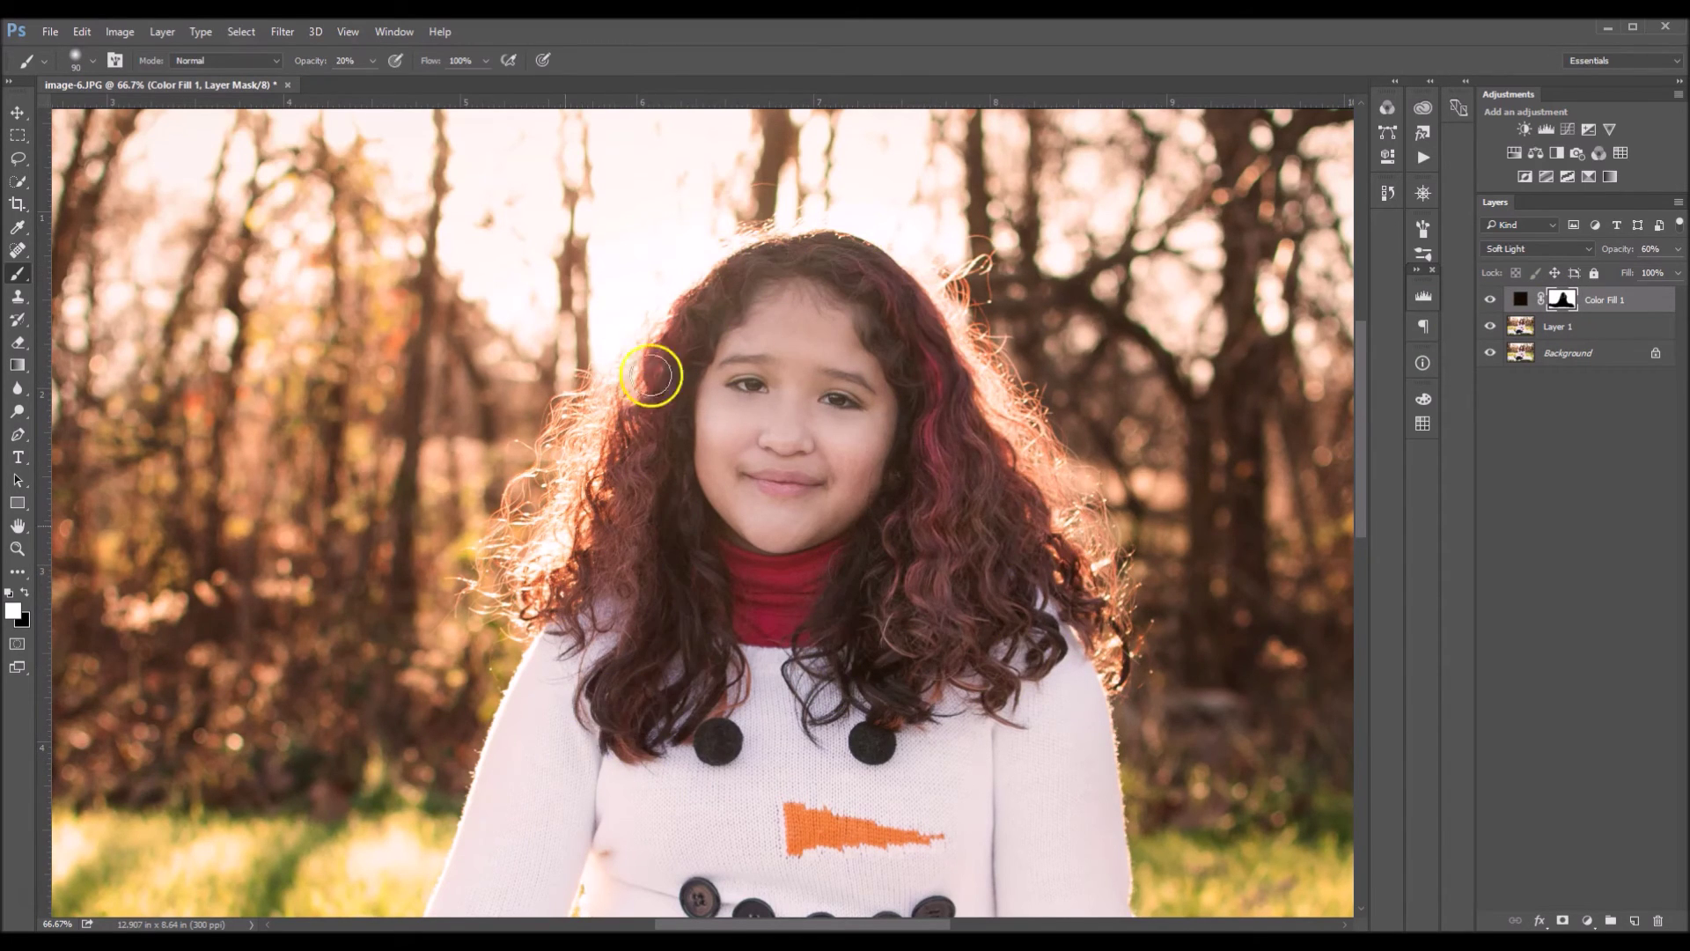
pyautogui.hotkey('ctrl', '-')
pyautogui.hotkey('ctrl', '-')
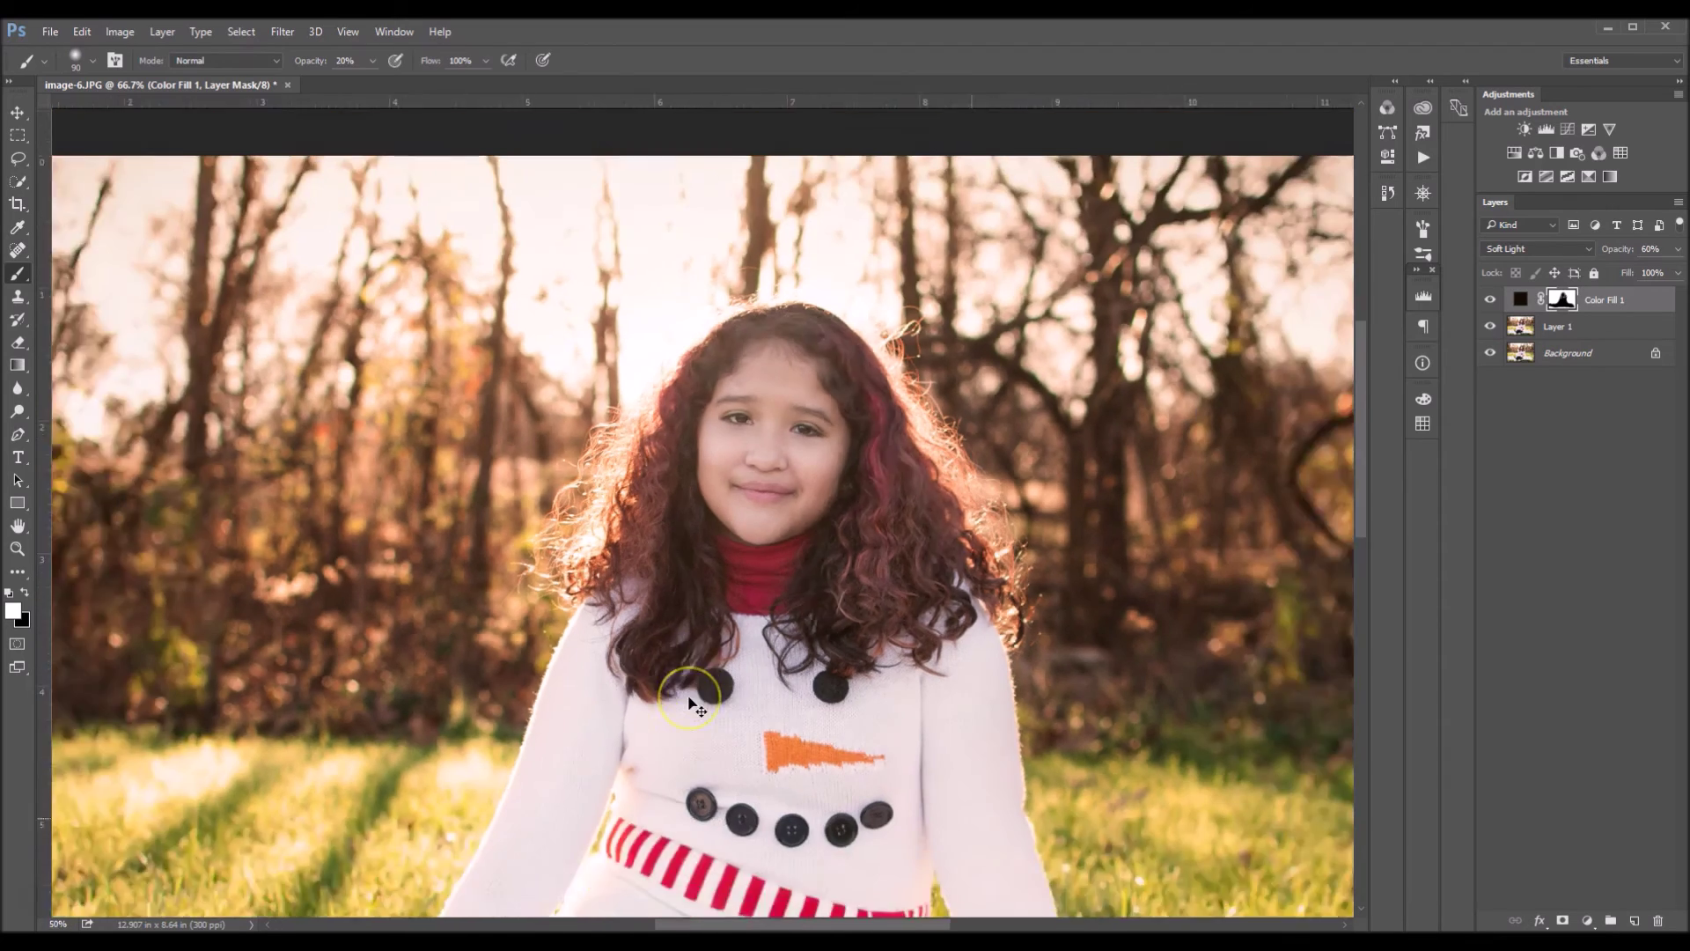
# Step: Compare the photo with and without the color fill layer, and flatten the image
pyautogui.click(1490, 300)
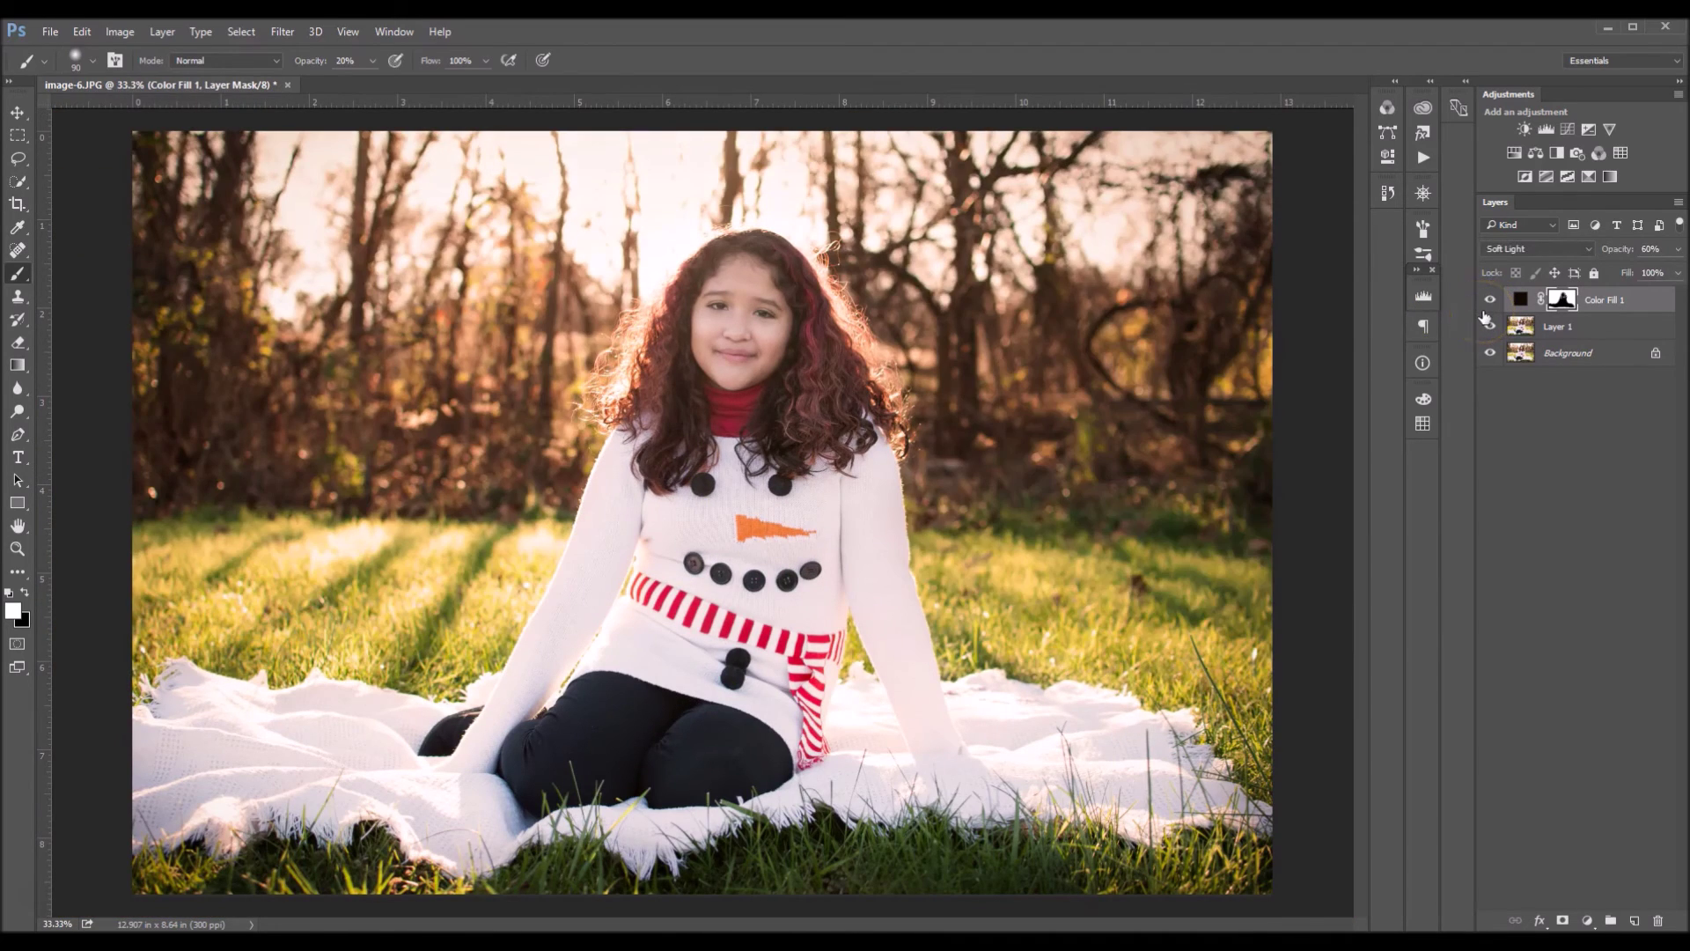
pyautogui.click(1490, 299)
pyautogui.click(1490, 299)
pyautogui.rightClick(1550, 355)
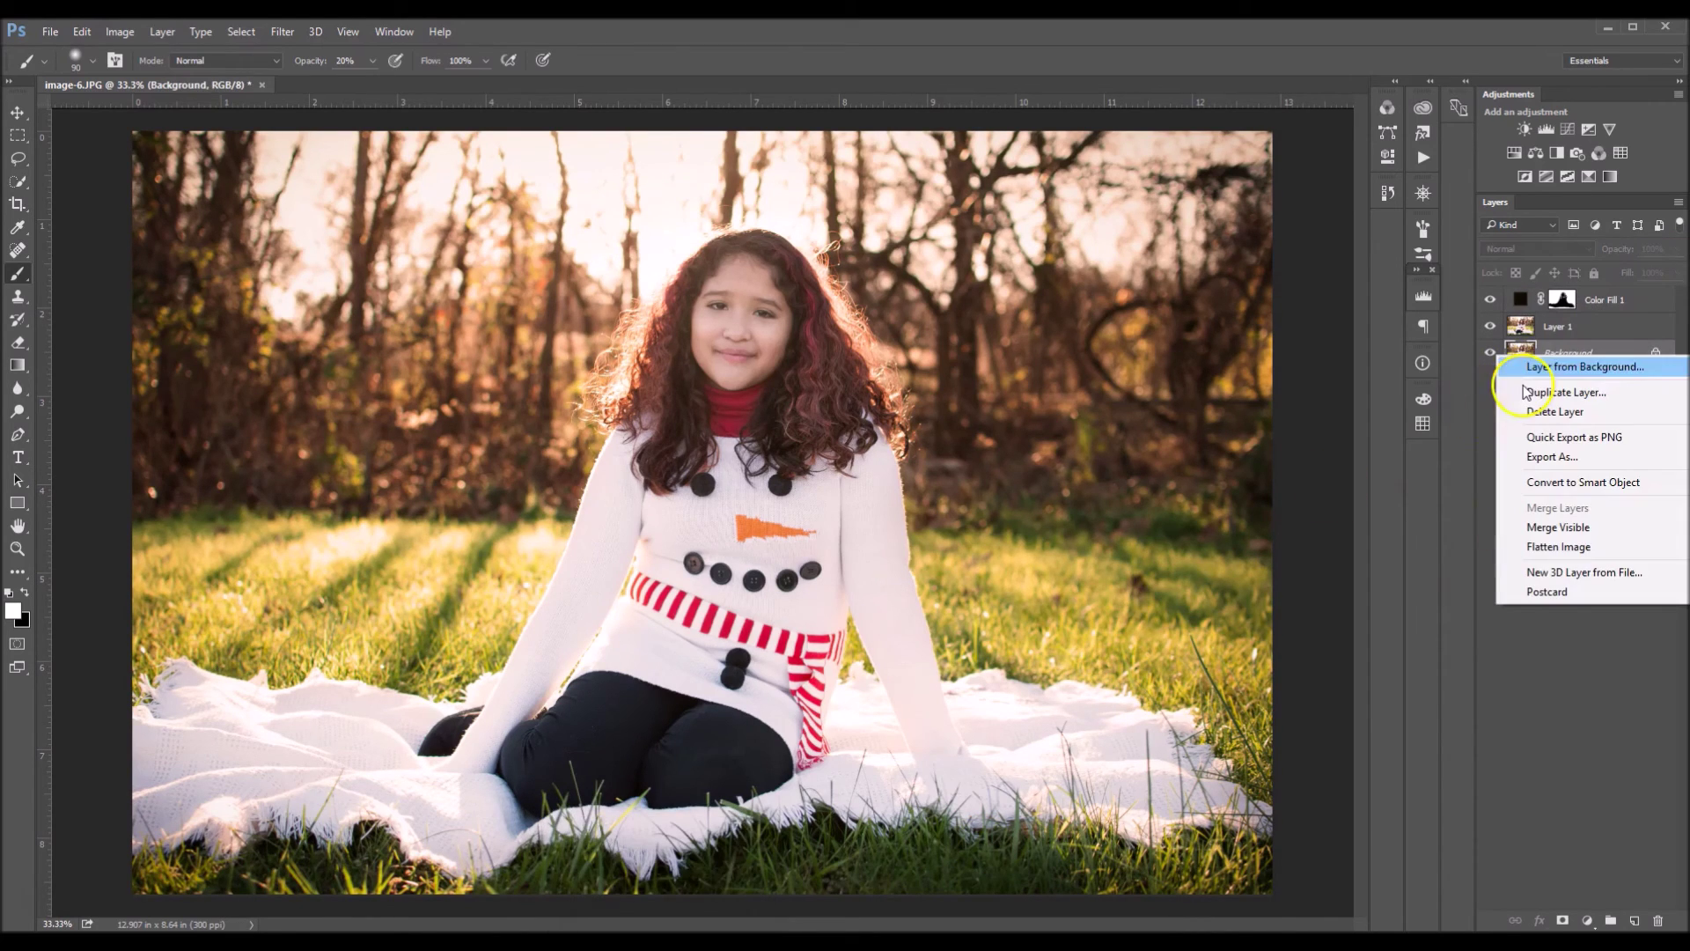
pyautogui.click(1595, 552)
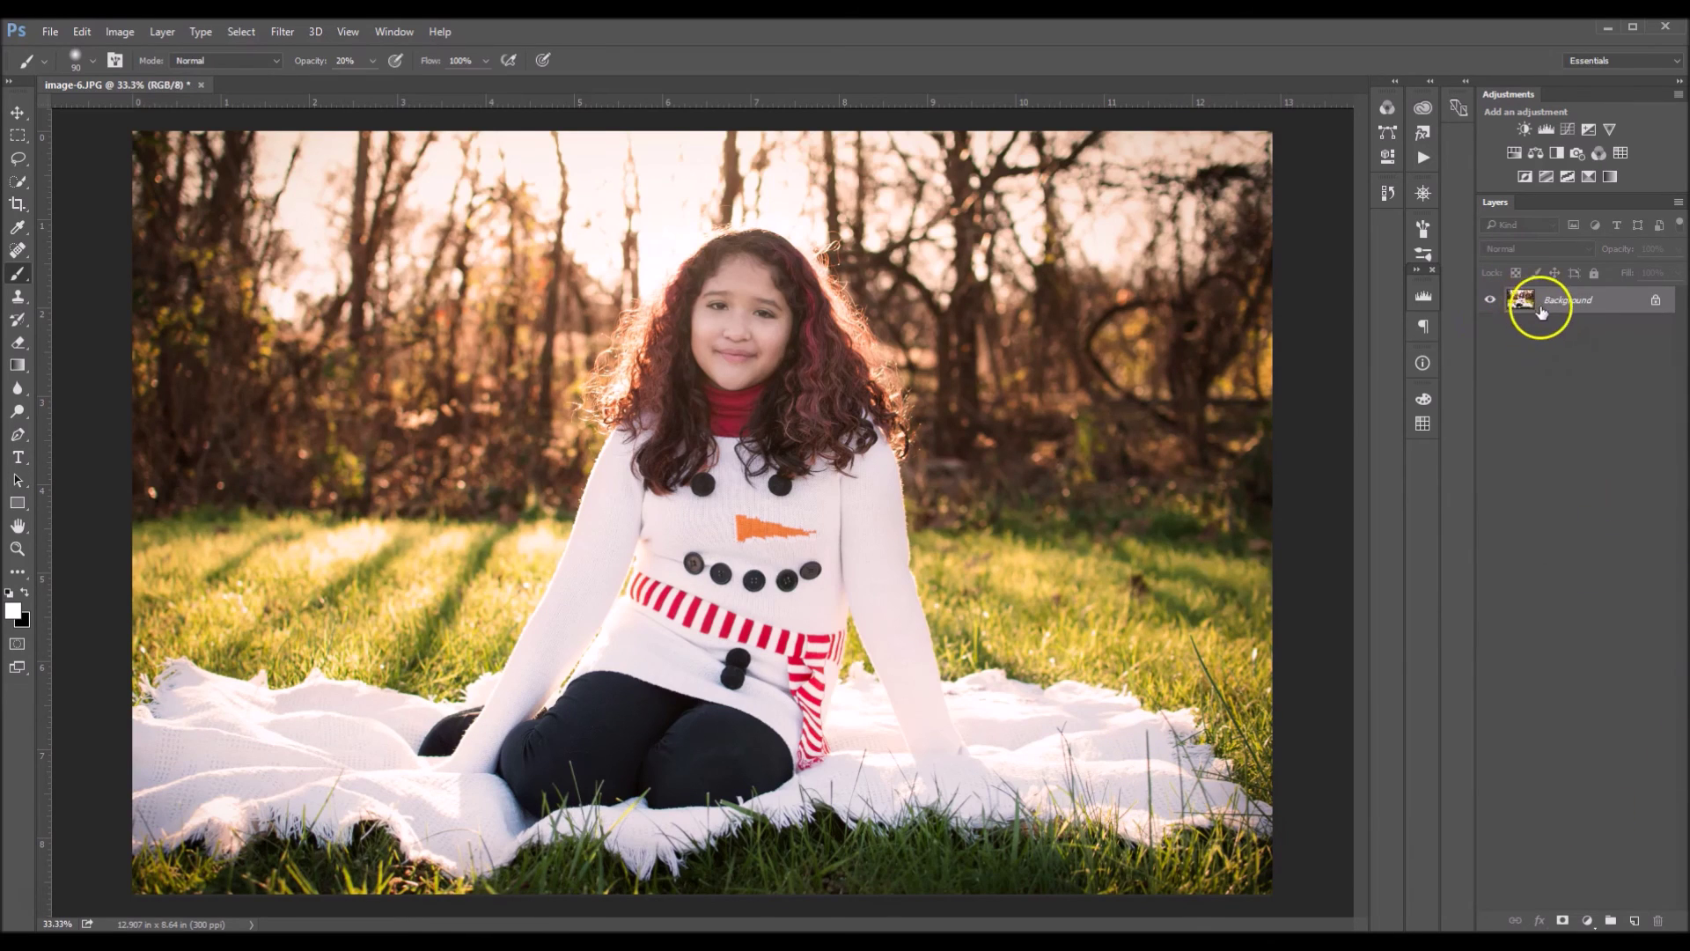